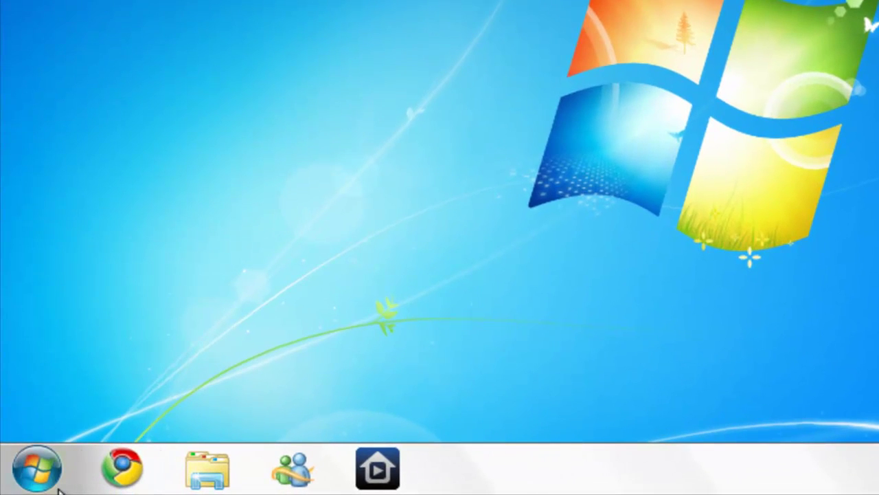
Step: Launch Google SketchUp and erase the default person figure from the blank model
click(33, 488)
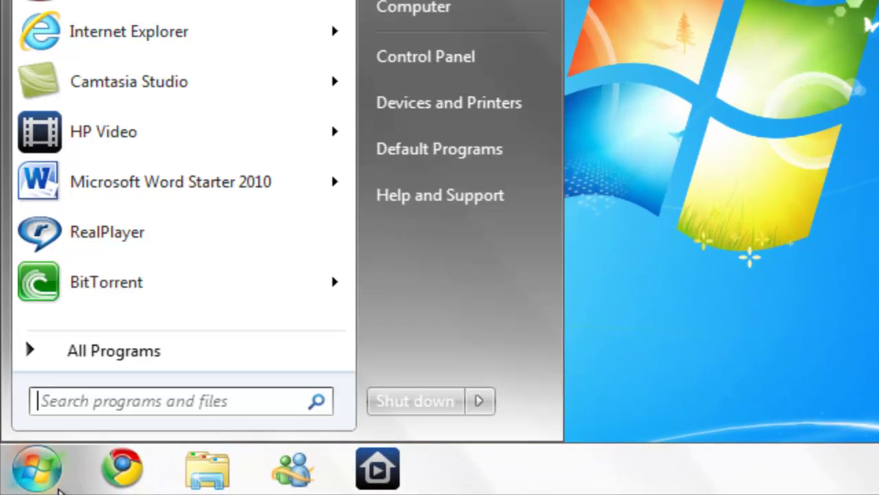
text(google)
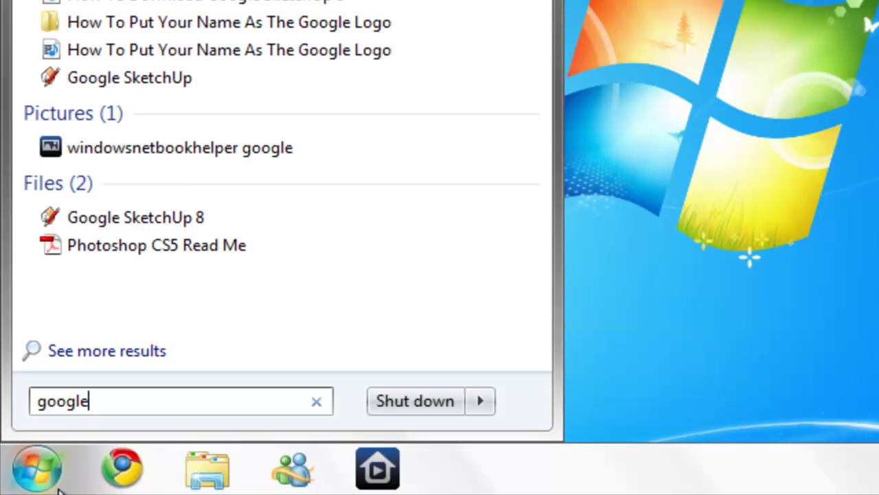
click(182, 85)
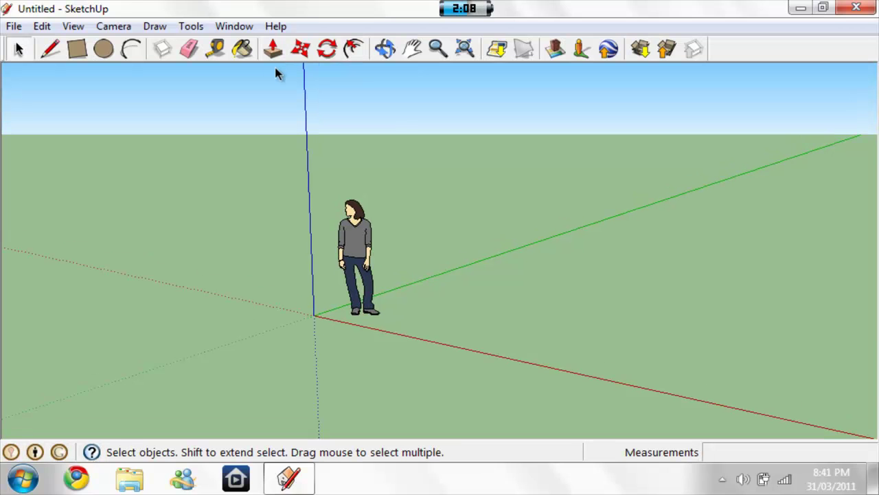
right_click(355, 254)
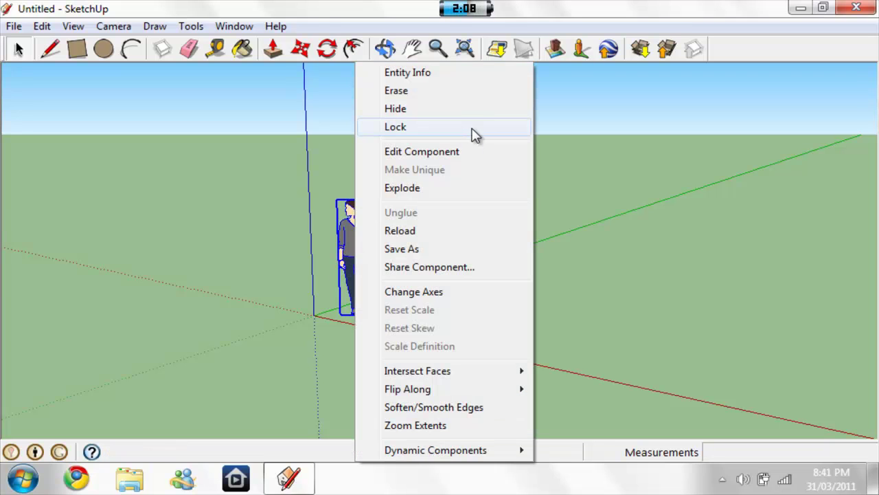
click(502, 91)
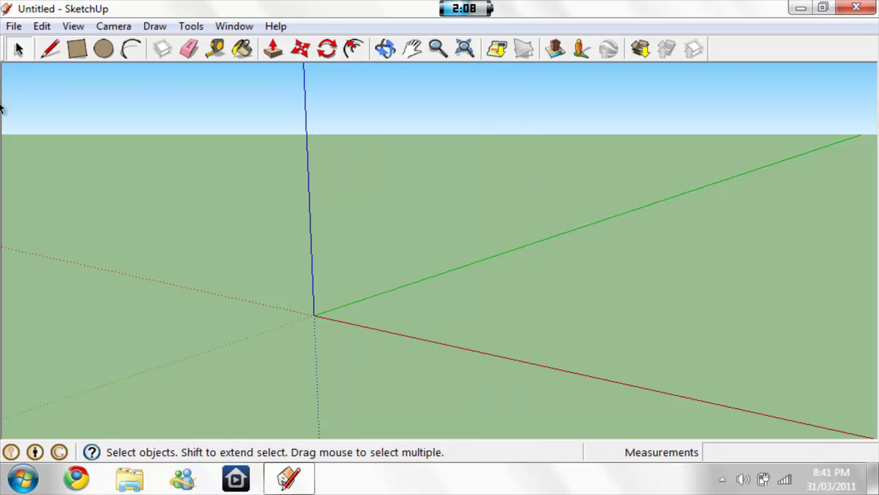
Step: Draw a large upright rectangle about 25' 9" by 6' just behind the red axis
click(80, 52)
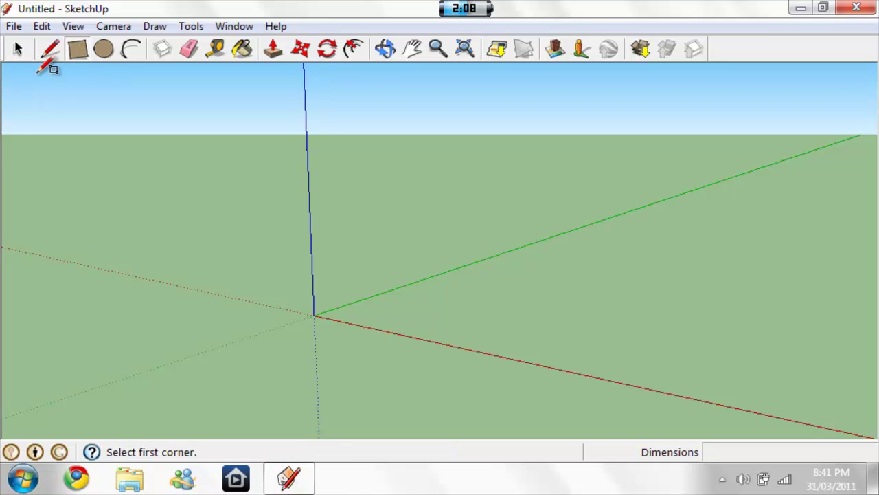
click(5, 69)
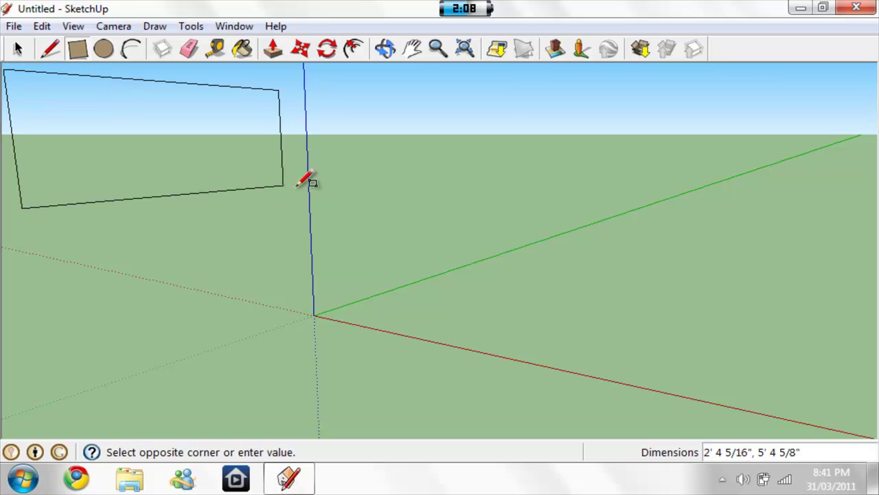
scroll(756, 337, up, 5)
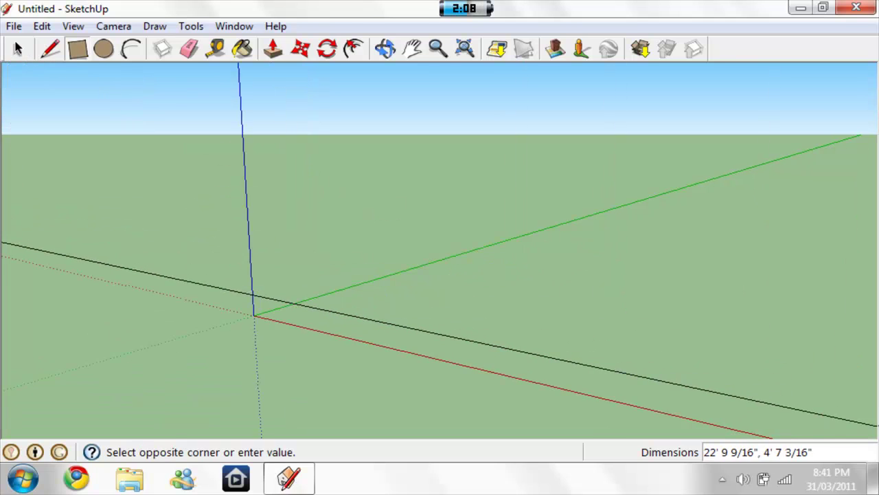
scroll(781, 433, up, 3)
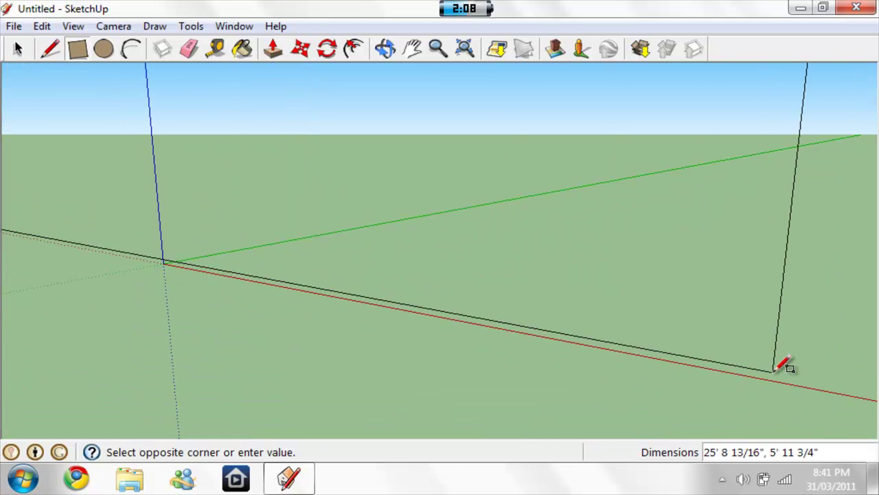
click(775, 370)
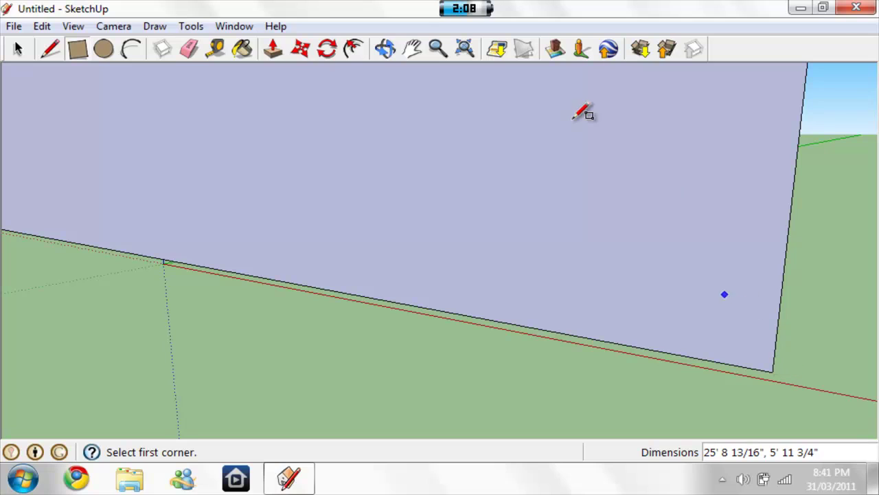
Step: Draw a closed block-letter T outline with straight lines on the rectangle's face, with a crossbar about 7" thick
click(386, 49)
drag(355, 82, 455, 81)
click(464, 48)
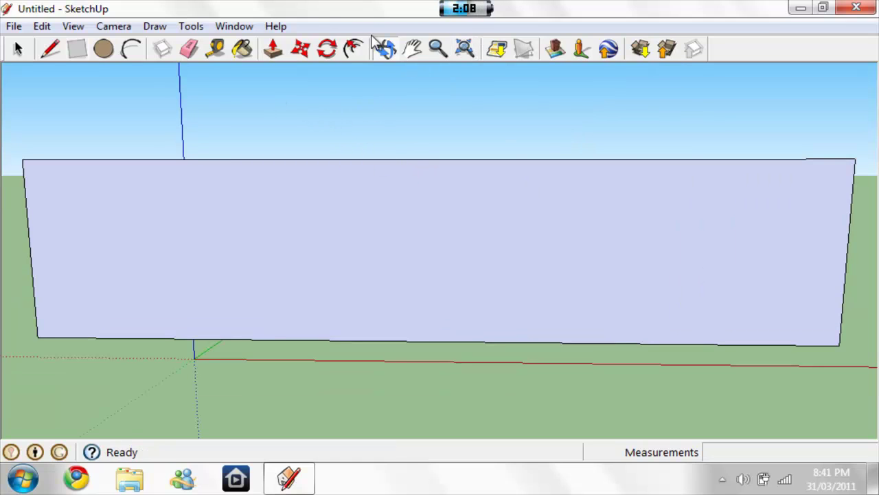
click(437, 48)
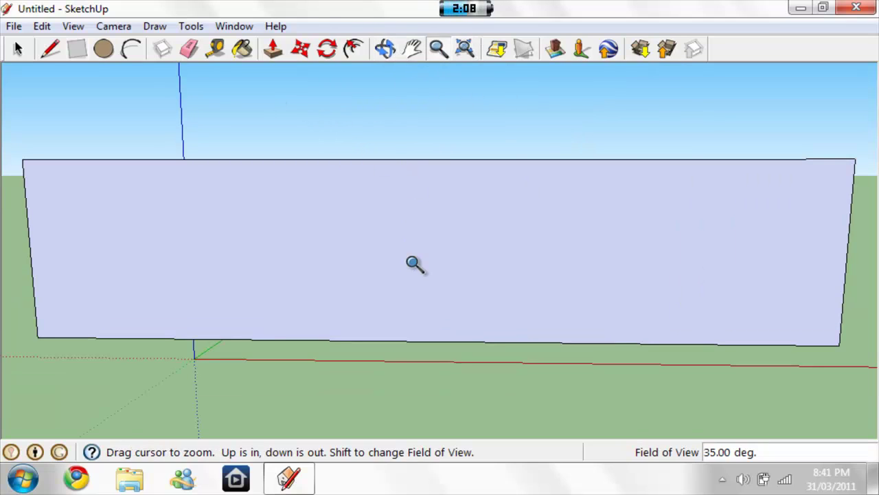
drag(413, 316, 418, 262)
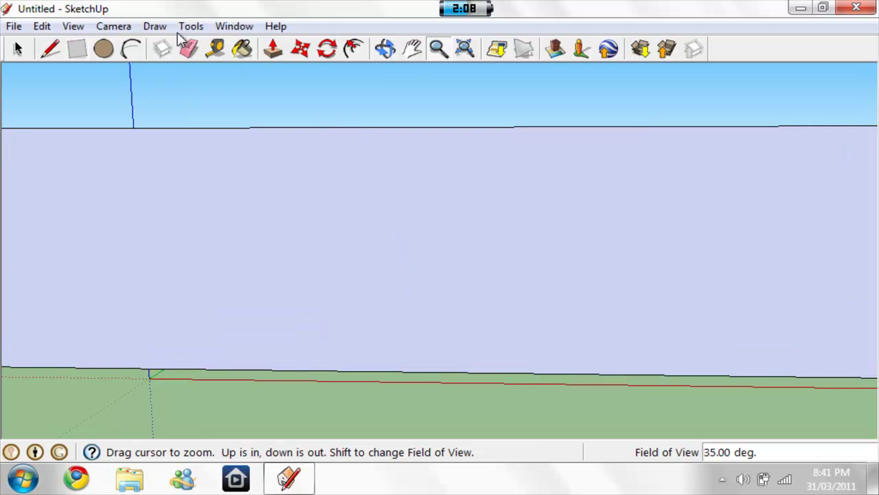
click(49, 53)
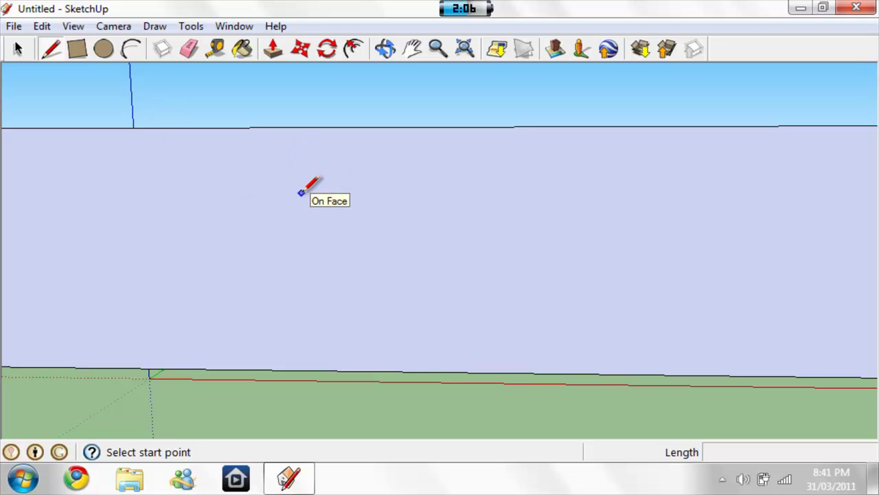
click(301, 193)
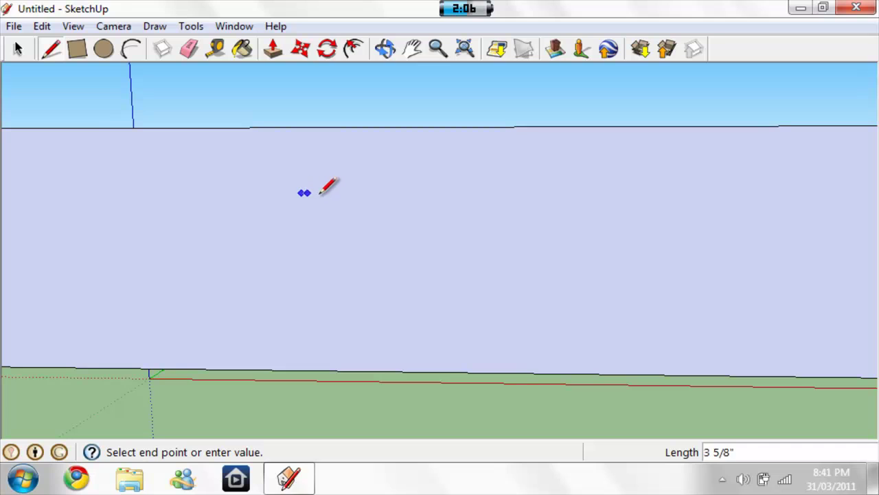
click(438, 193)
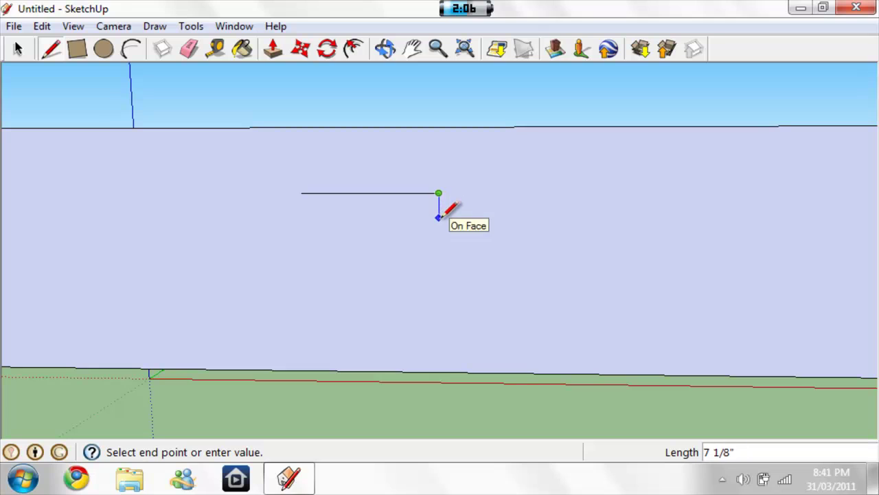
click(438, 218)
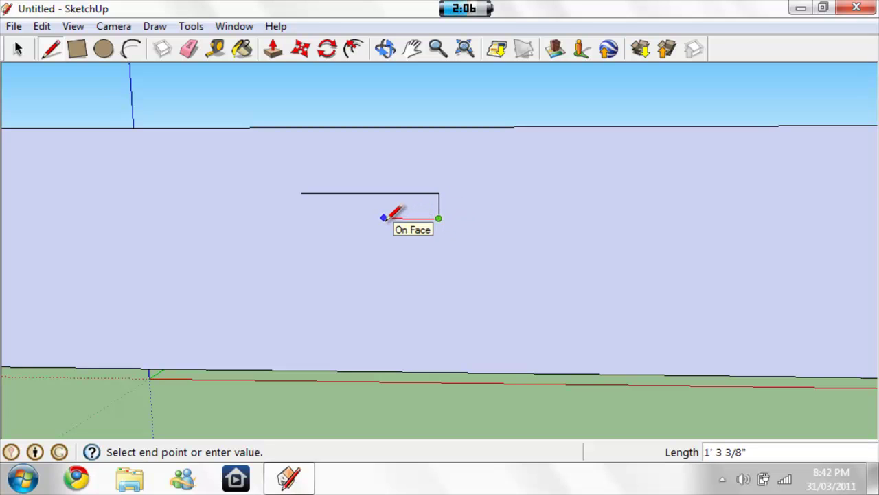
click(383, 218)
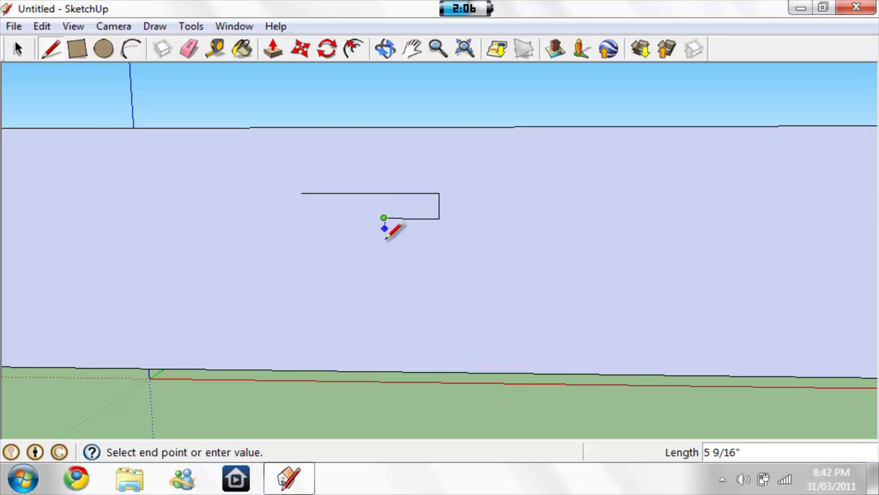
click(384, 291)
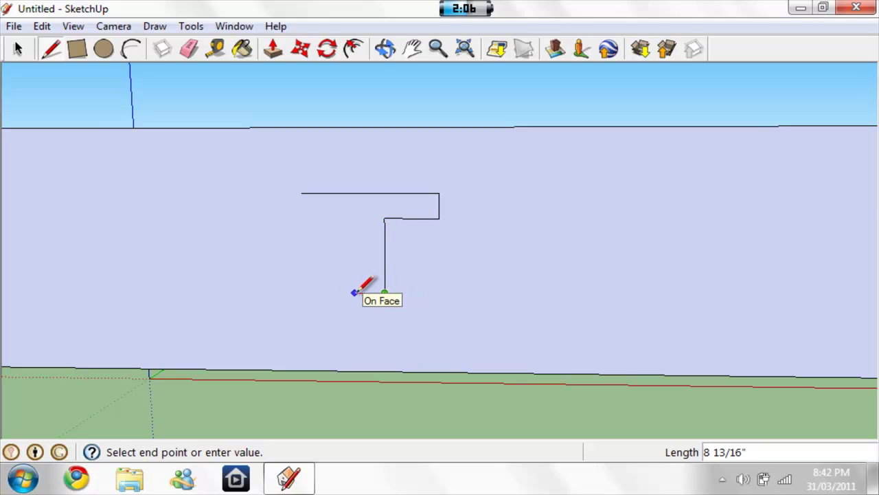
click(361, 292)
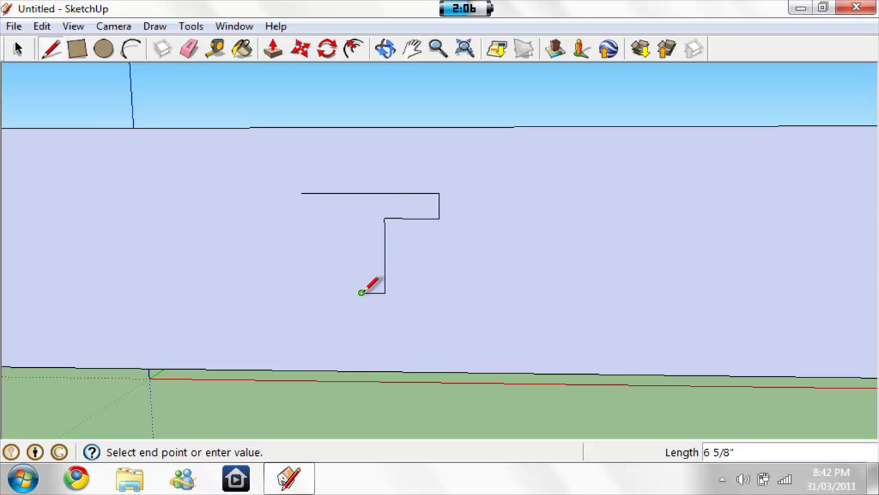
click(361, 218)
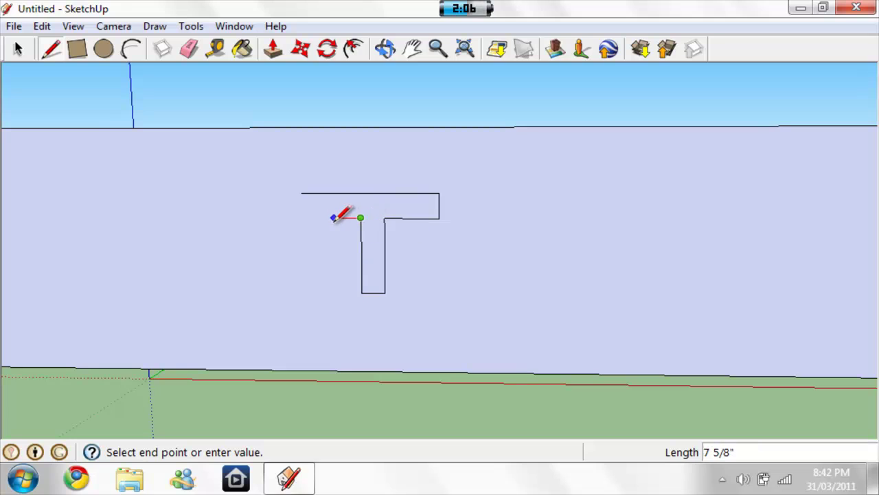
click(302, 218)
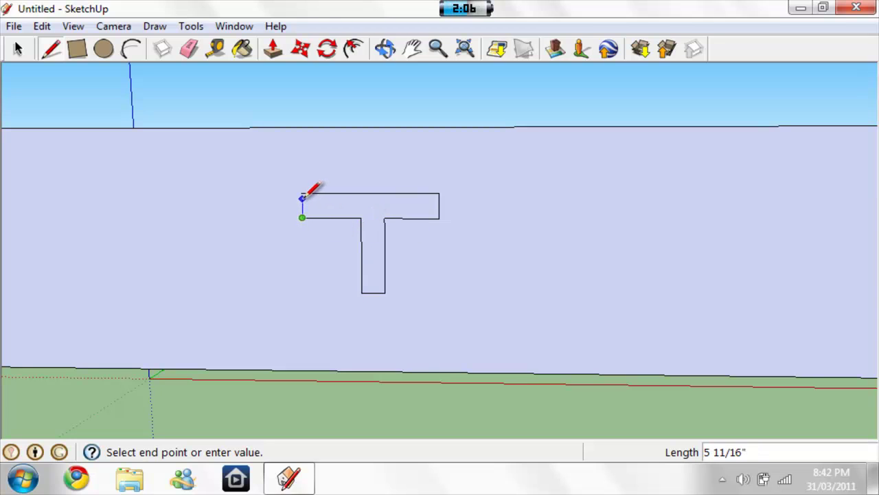
click(302, 193)
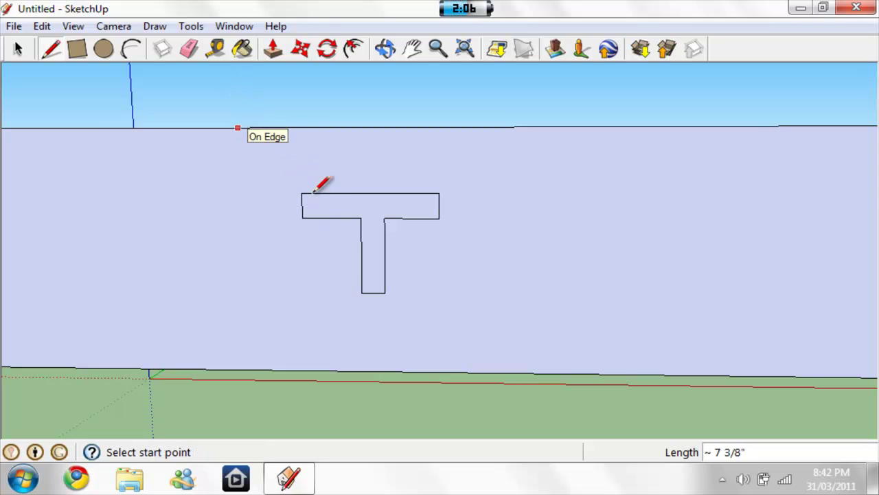
Step: Erase all four outer edges of the rectangle around the T, leaving only the T-shaped face
right_click(371, 127)
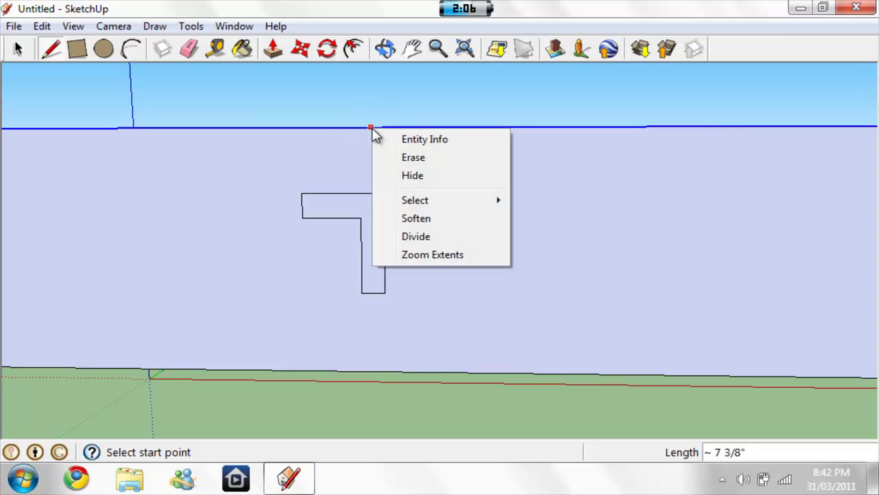
click(410, 158)
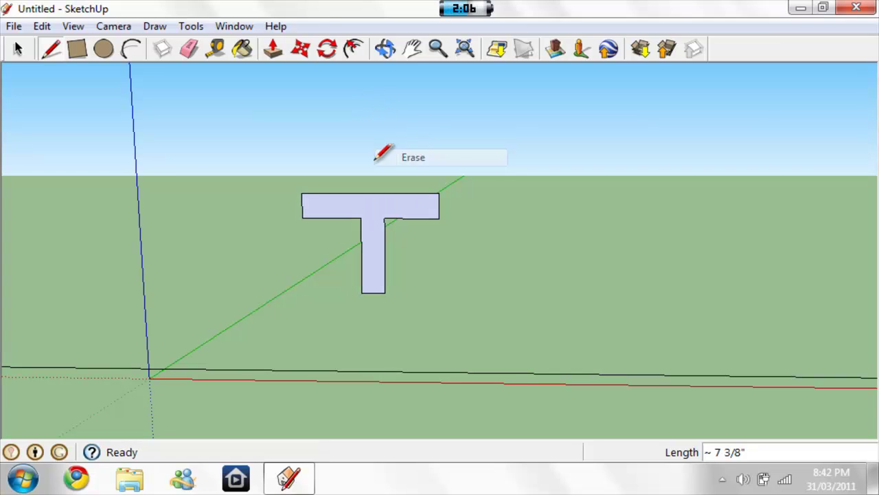
right_click(125, 367)
click(183, 261)
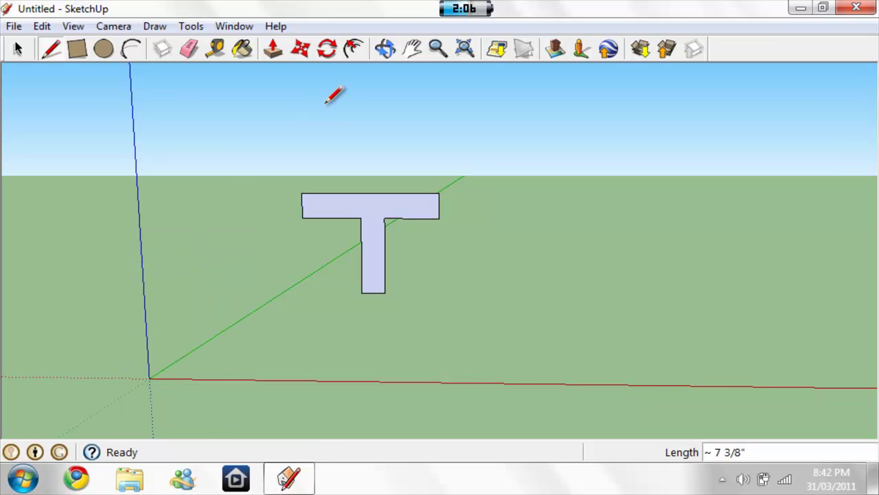
click(465, 49)
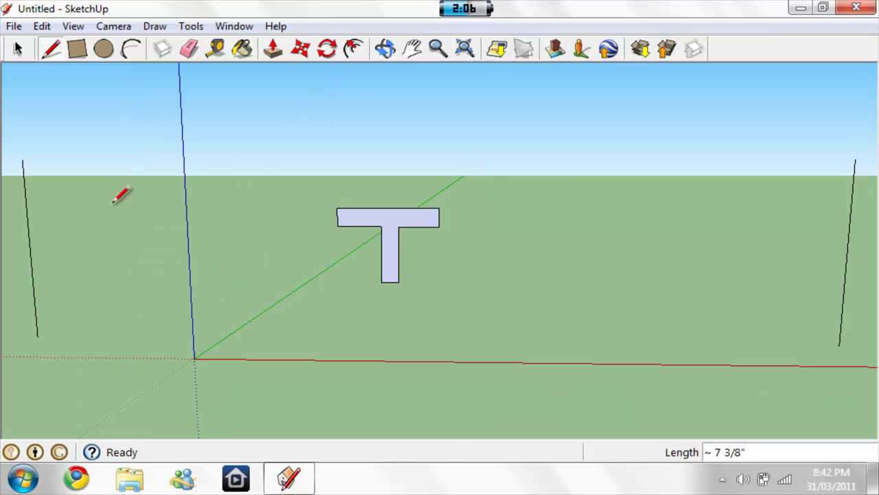
right_click(27, 226)
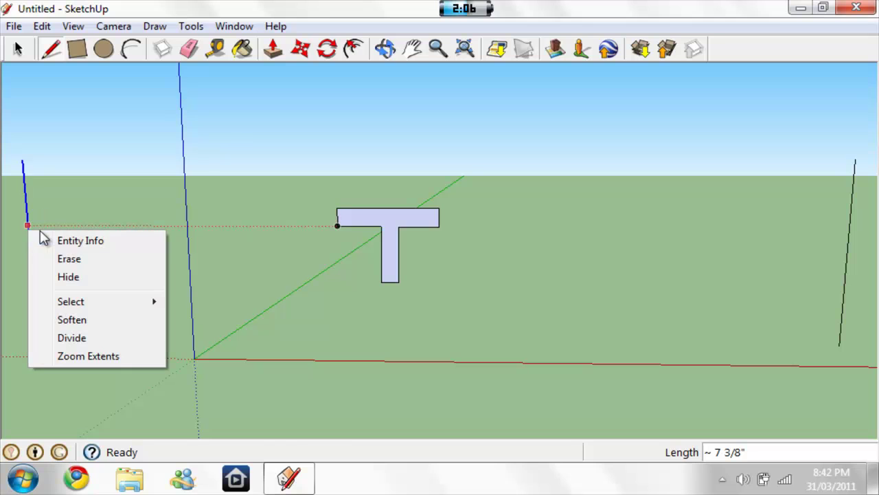
click(61, 257)
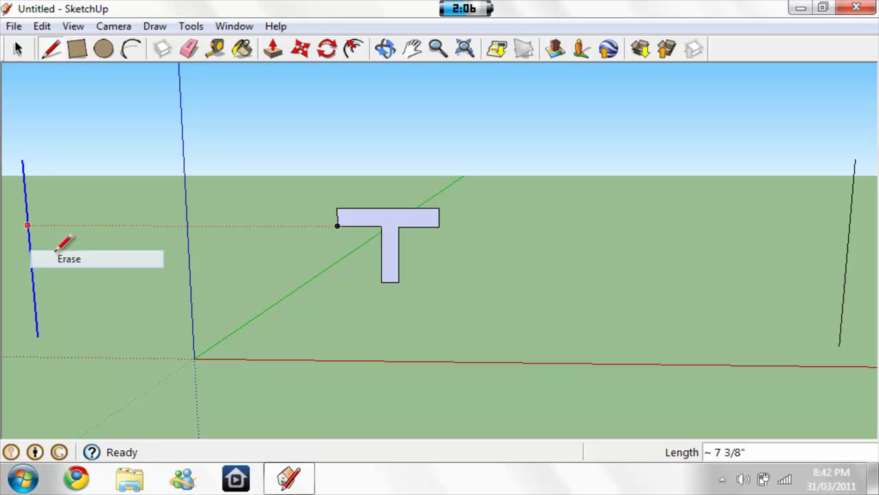
right_click(848, 252)
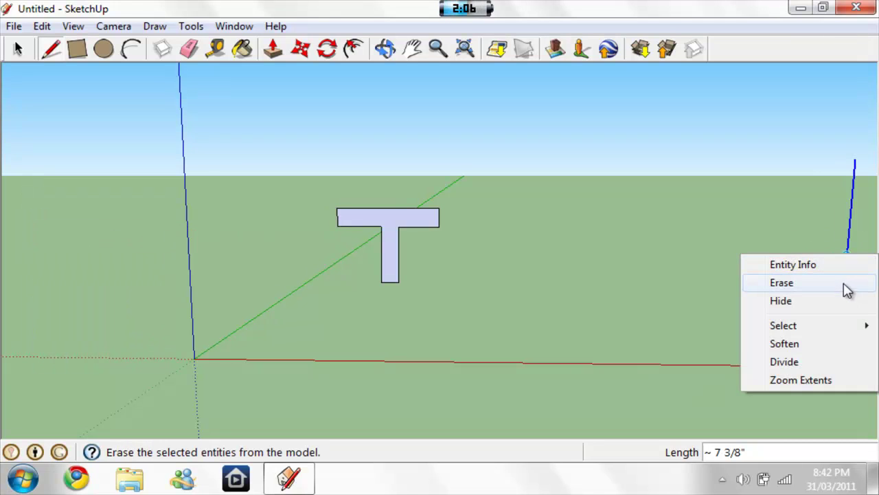
click(847, 282)
click(843, 284)
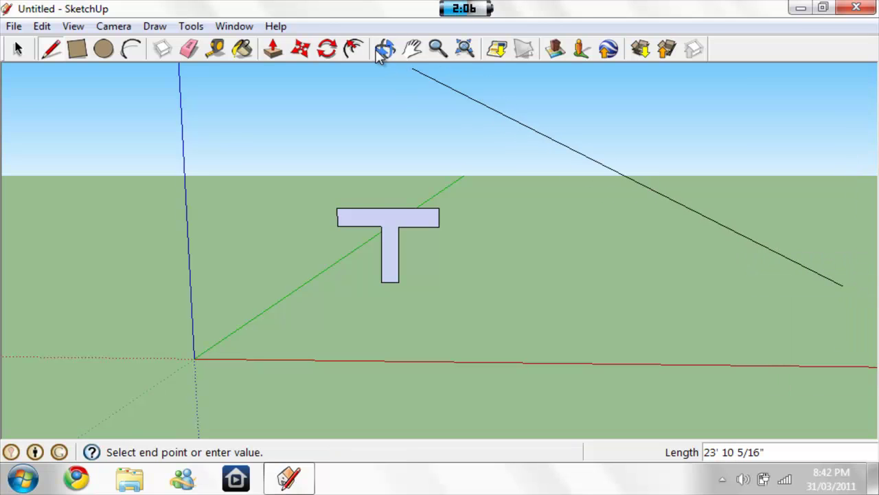
click(16, 49)
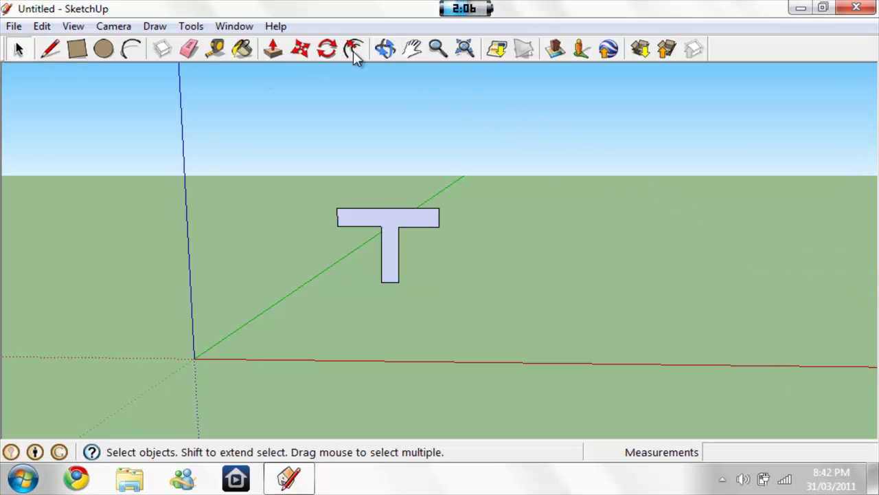
Step: Extrude the T-shaped face from its back side with Push/Pull into a solid 3D letter
click(386, 48)
drag(191, 202, 499, 204)
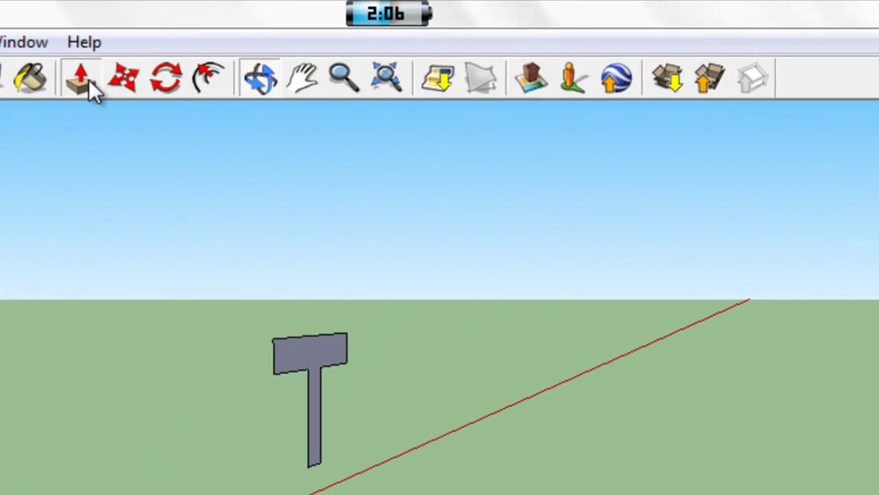
click(272, 50)
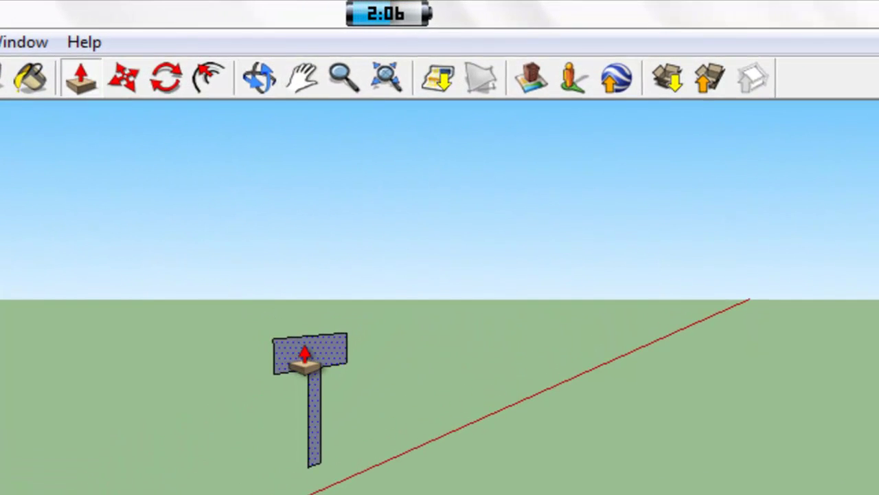
drag(304, 357, 281, 306)
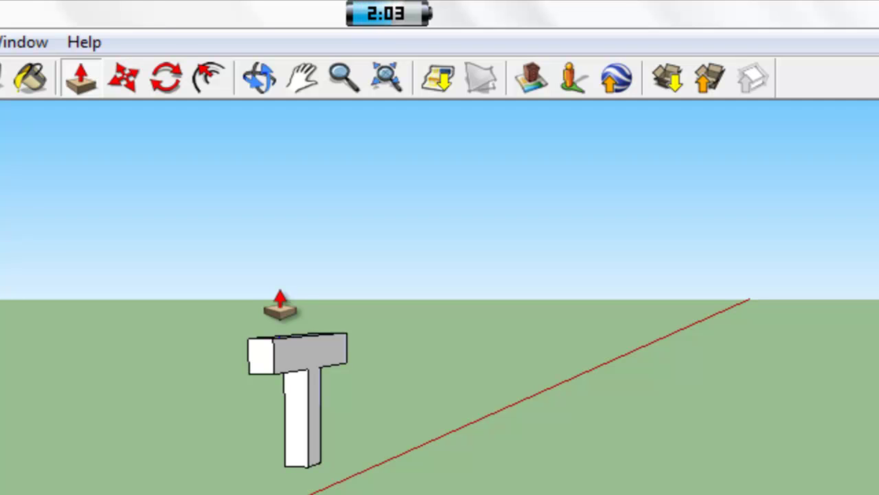
Step: Draw a large upright rectangle about 21' 5" by 9' 11" in the empty area beside the origin, on the negative red axis side
click(257, 77)
mouse_move(551, 355)
mouse_down()
mouse_move(42, 494)
mouse_move(13, 344)
mouse_up()
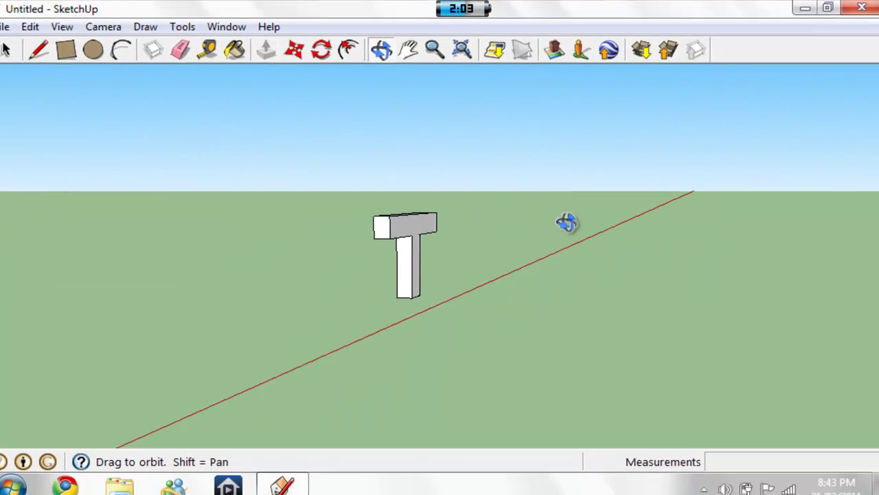
drag(230, 215, 473, 259)
drag(444, 98, 287, 165)
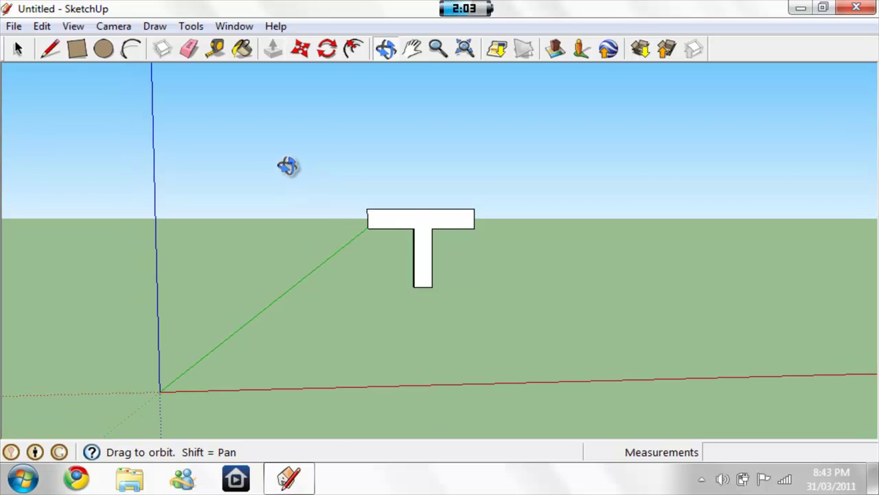
click(412, 49)
drag(2, 222, 763, 249)
click(77, 50)
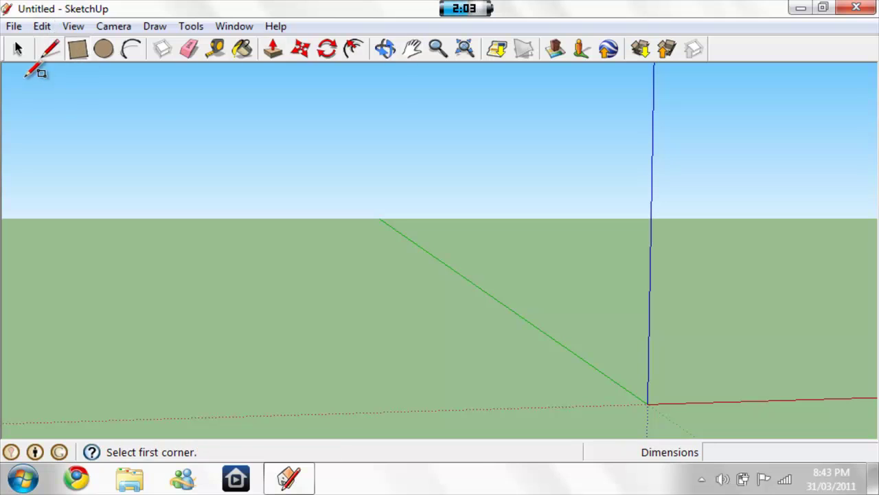
click(23, 77)
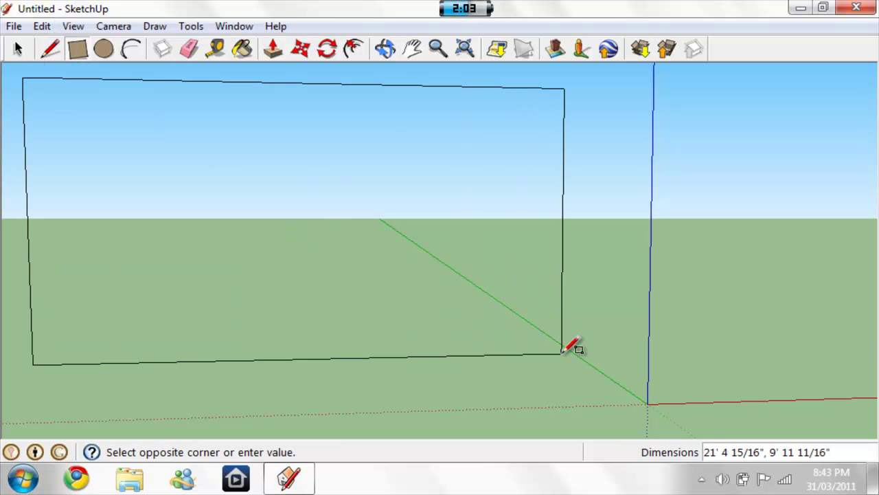
click(561, 353)
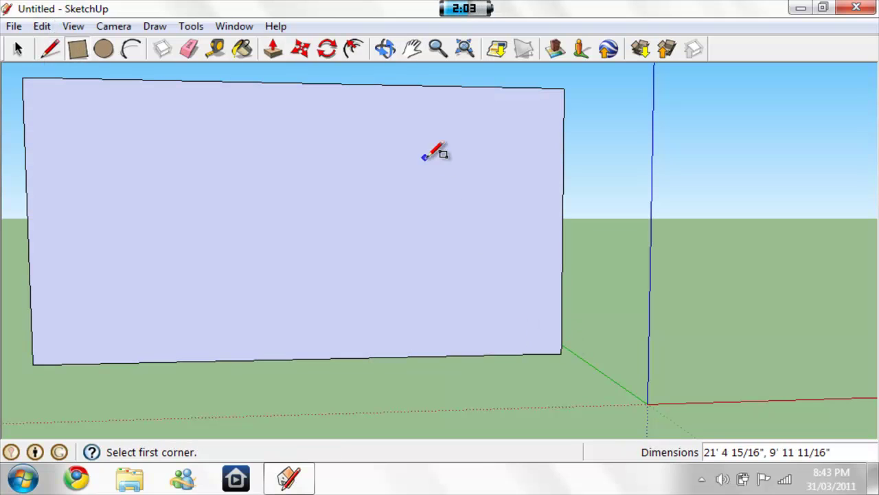
Step: Draw the outer arc of a letter C on the rectangle's face with a bulge of about 4'
click(387, 50)
drag(444, 130, 390, 153)
click(413, 48)
drag(255, 122, 327, 134)
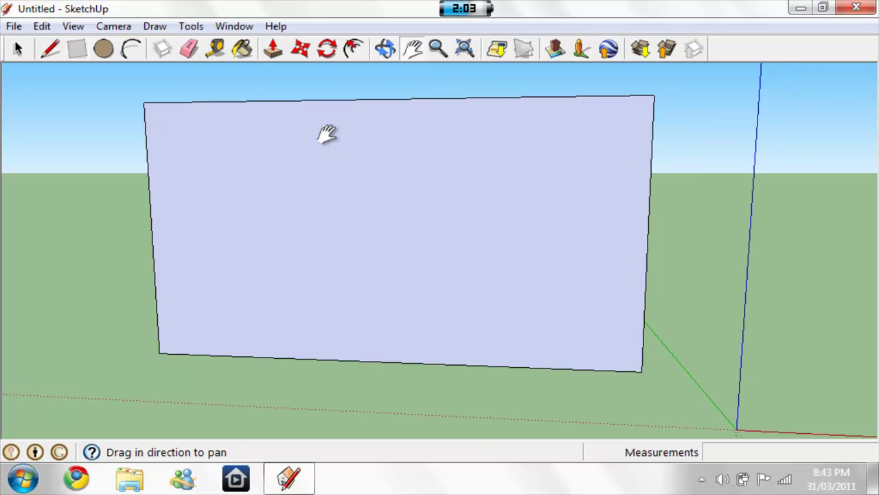
click(132, 49)
click(349, 139)
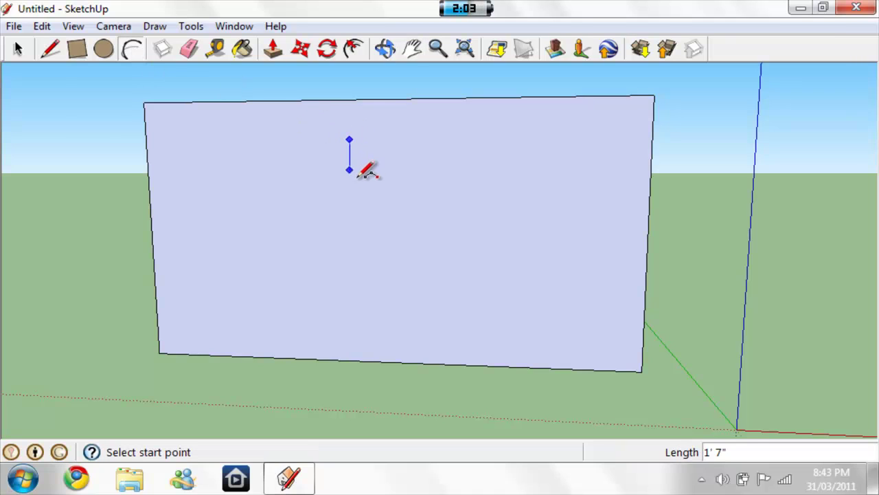
click(350, 246)
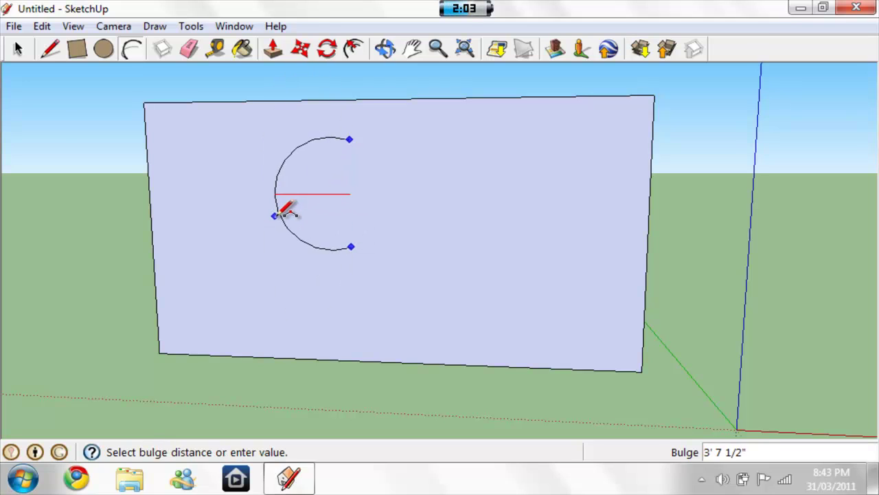
click(273, 213)
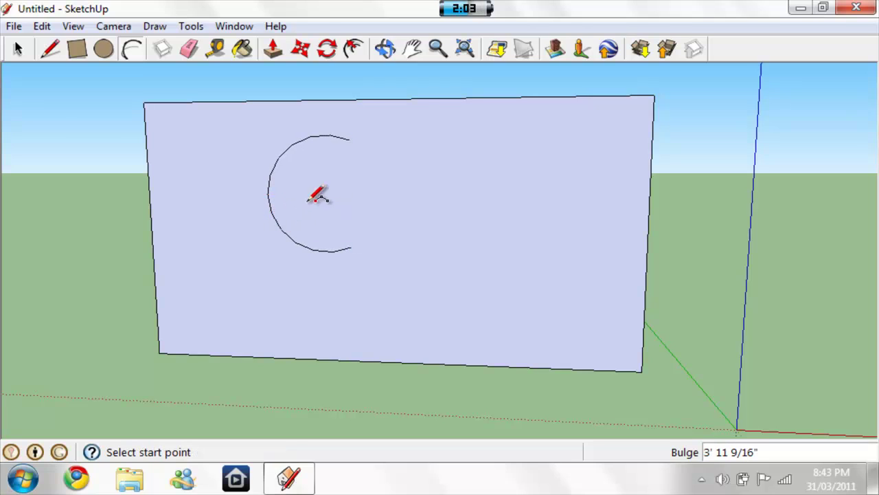
Step: Draw an inner arc between the outer arc's endpoints with a bulge of about 2' 3", closing a crescent-shaped C
click(350, 138)
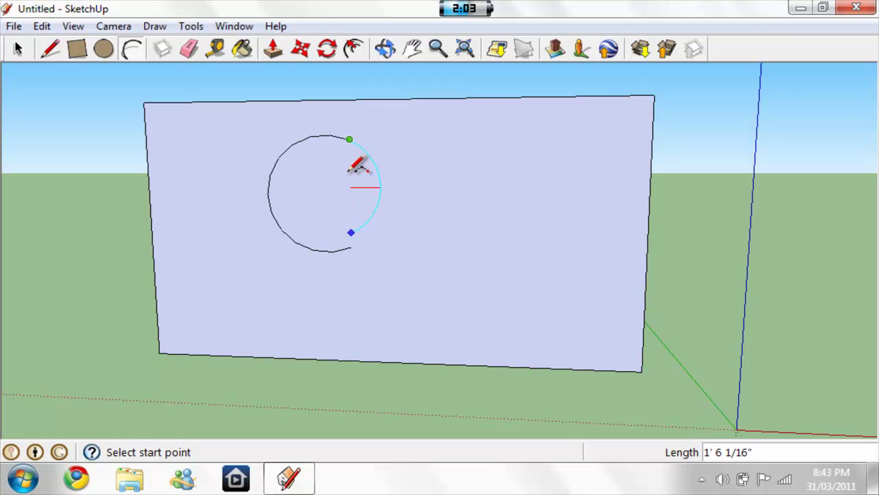
click(19, 55)
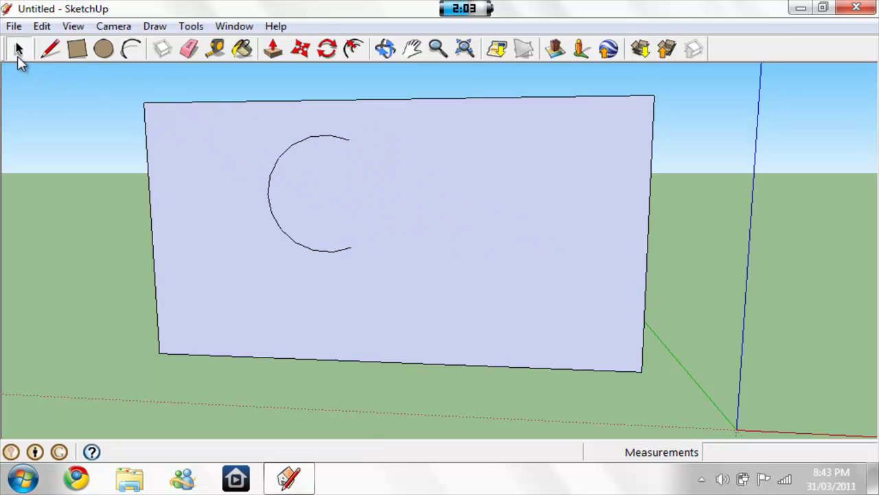
click(132, 52)
click(349, 139)
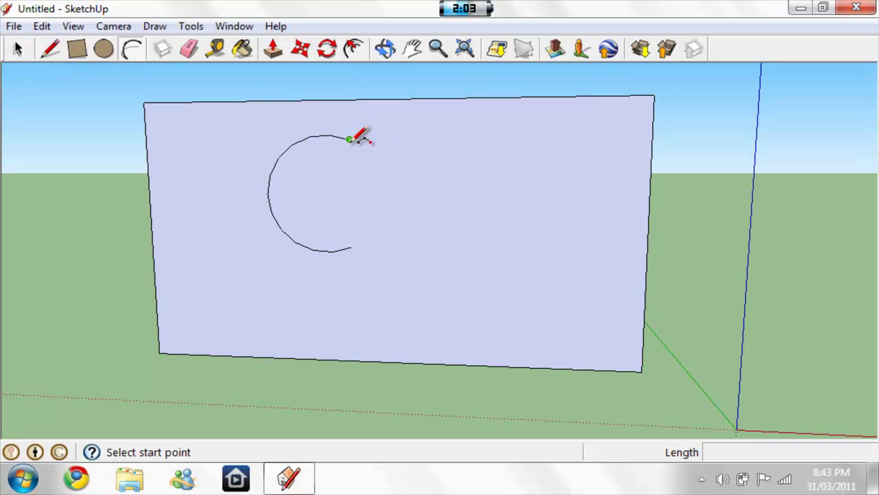
click(351, 245)
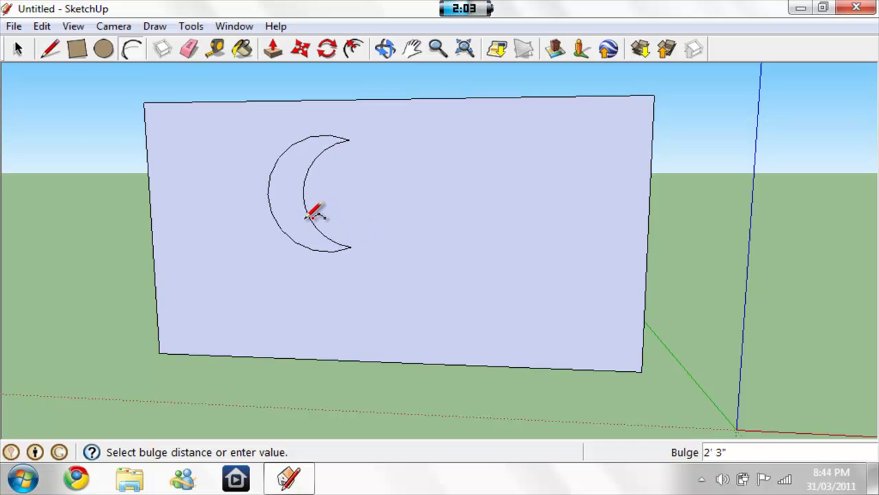
click(315, 213)
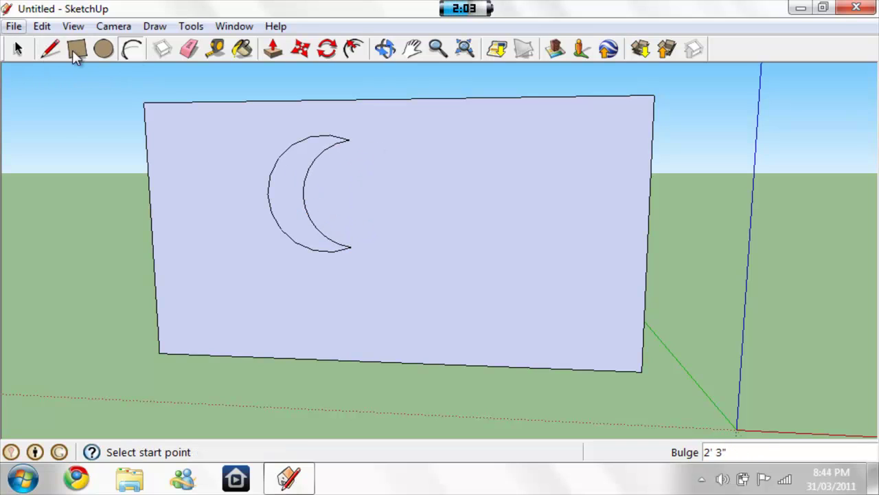
Step: Erase all four outer edges of the rectangle around the crescent, leaving only the C-shaped face
right_click(212, 103)
click(253, 133)
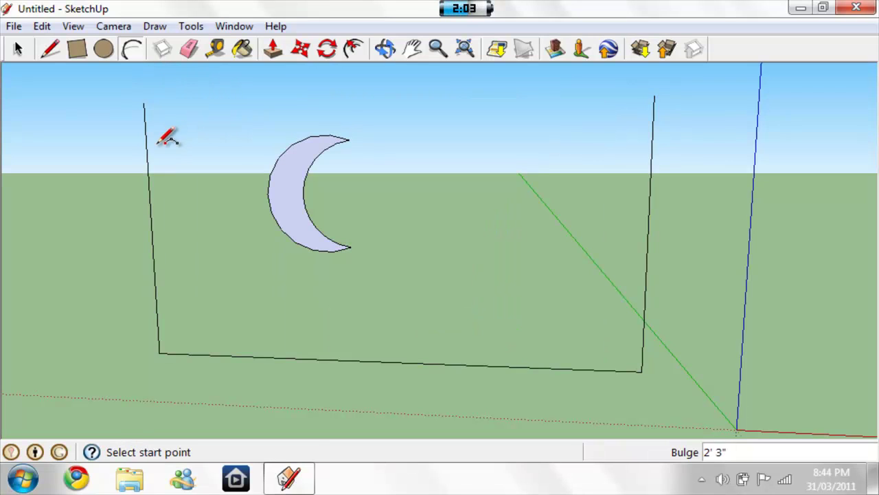
right_click(146, 143)
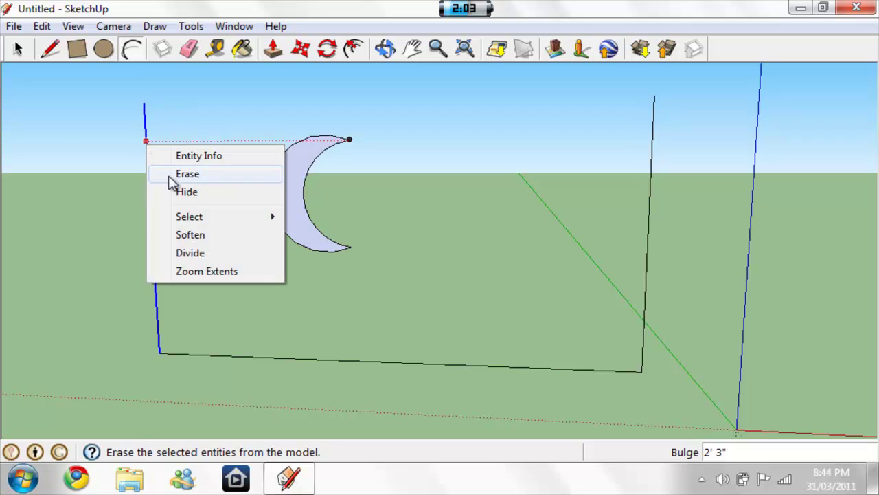
click(180, 175)
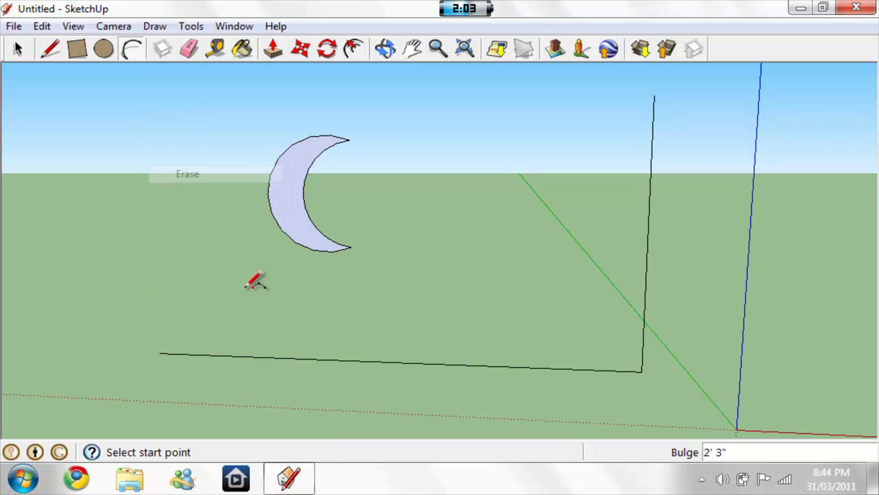
right_click(285, 358)
click(359, 253)
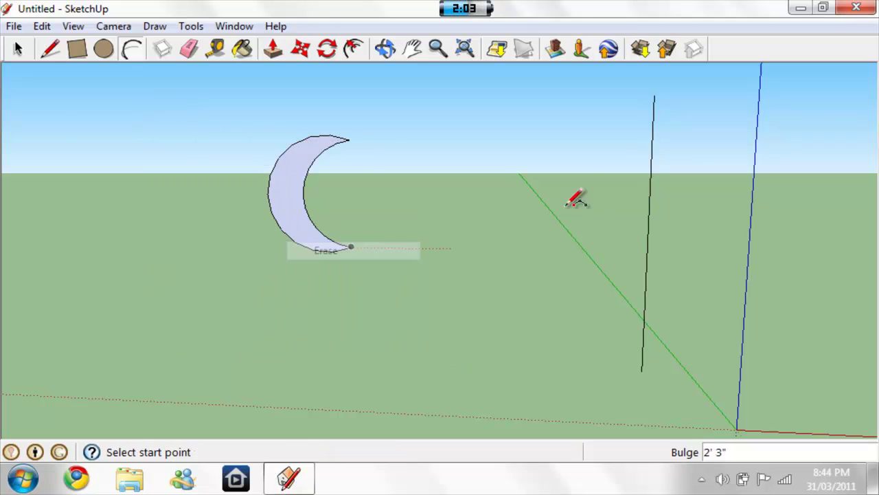
right_click(648, 202)
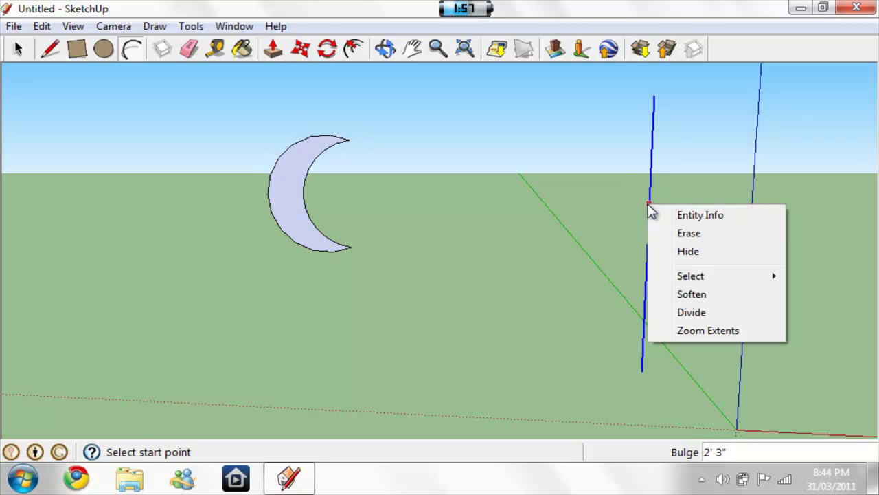
click(701, 241)
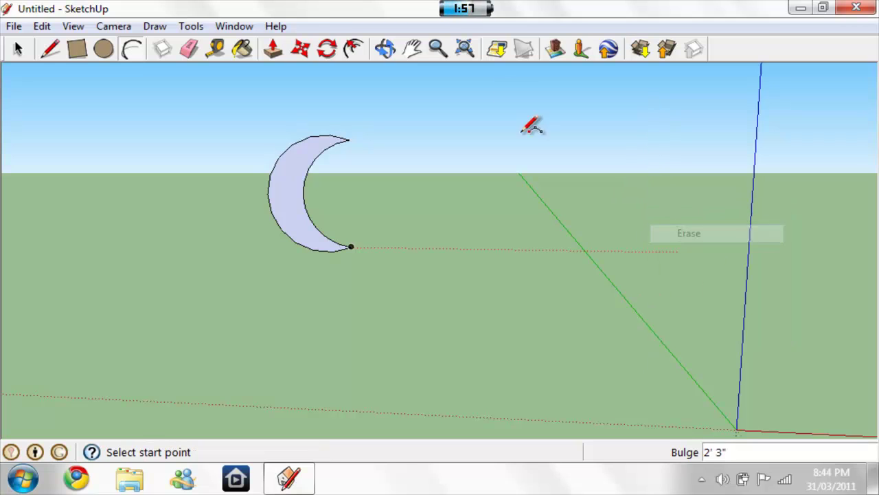
Step: Extrude the crescent face about 1' 2 1/2" from its back side with Push/Pull into a solid 3D C
click(385, 57)
drag(206, 171, 436, 188)
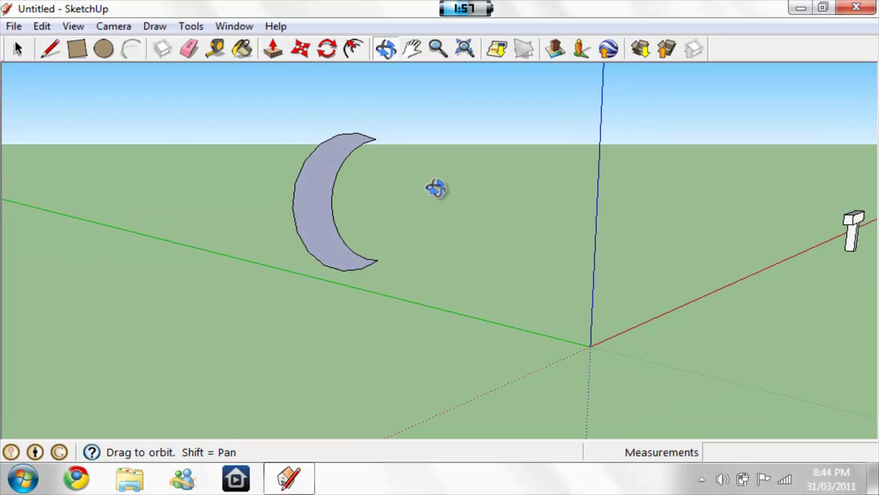
click(272, 49)
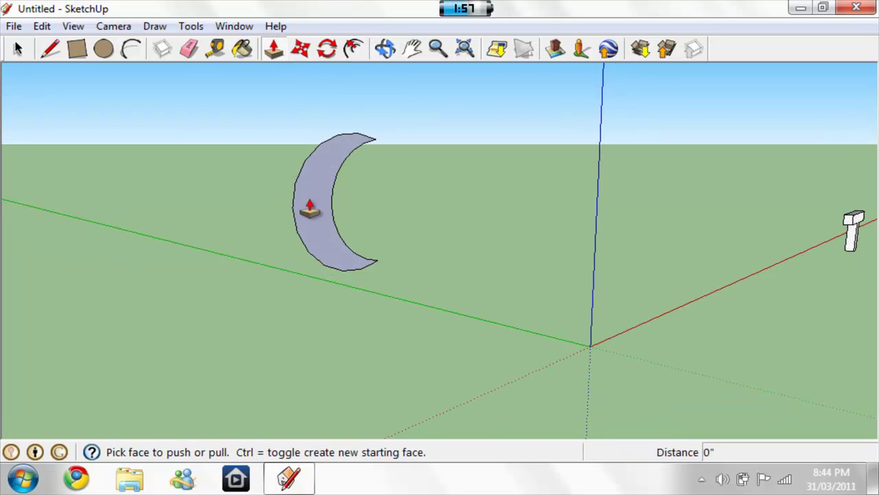
click(312, 214)
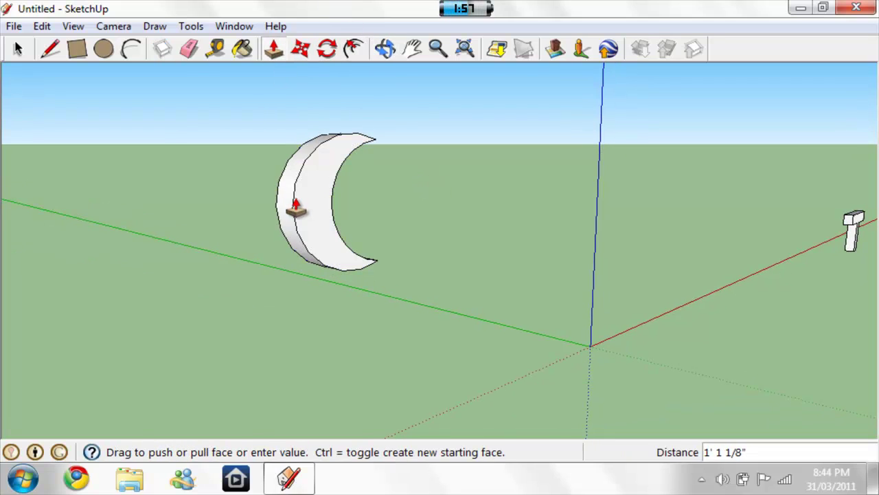
click(291, 203)
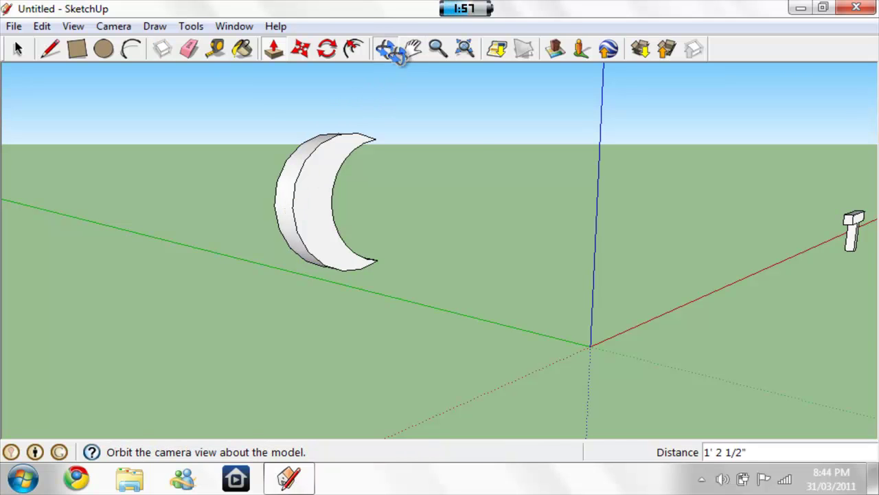
Step: Draw another upright rectangle about 17' 7" by 9' 11" in empty space beyond the 3D crescent
click(385, 49)
drag(485, 169, 344, 173)
click(17, 49)
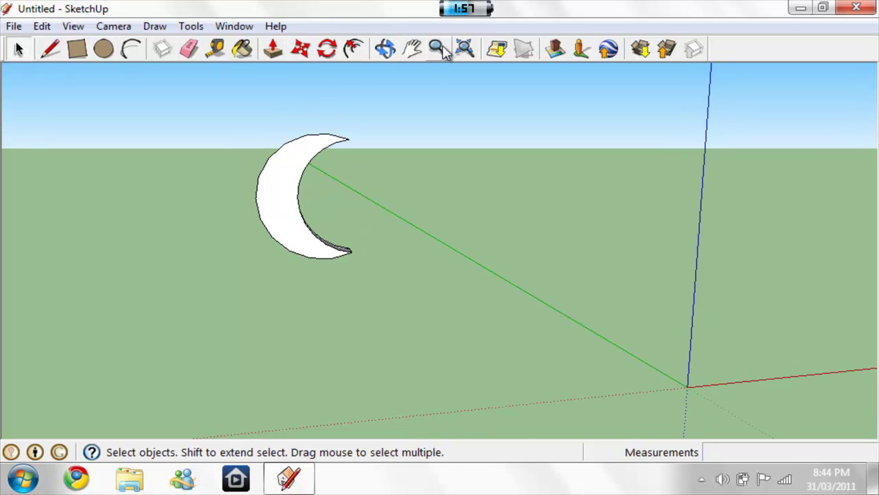
click(412, 49)
drag(137, 161, 871, 137)
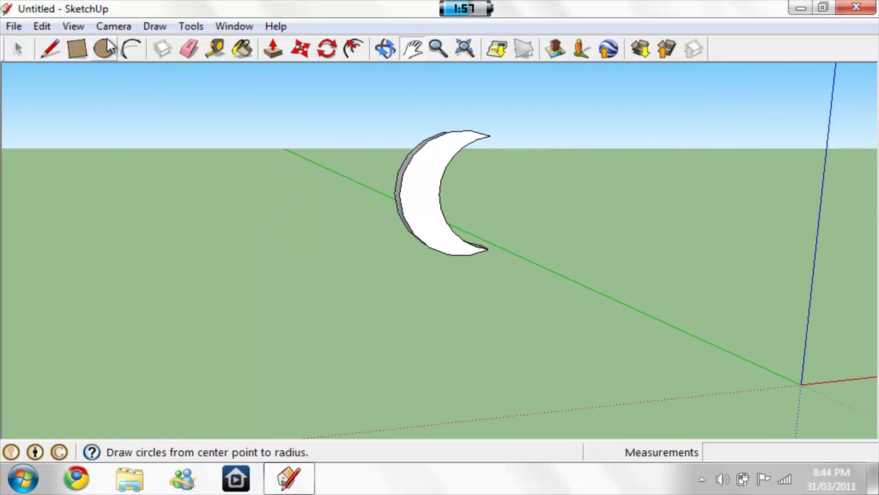
drag(128, 180, 769, 189)
click(75, 53)
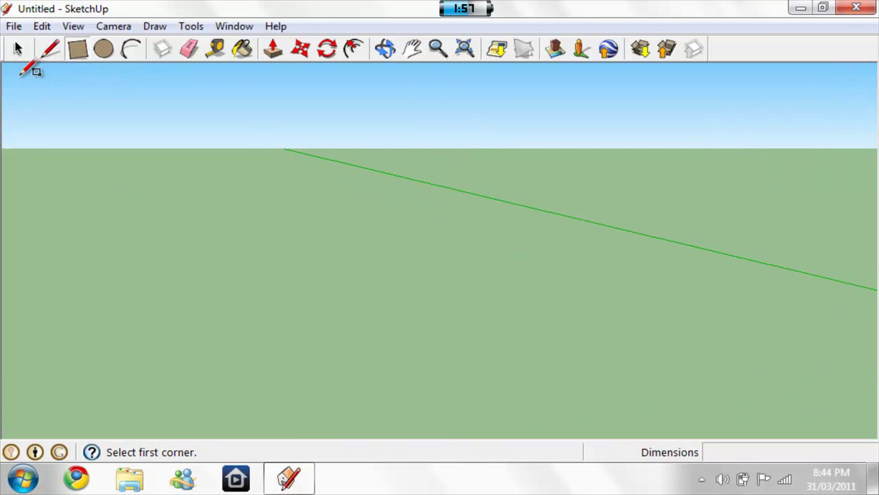
click(19, 76)
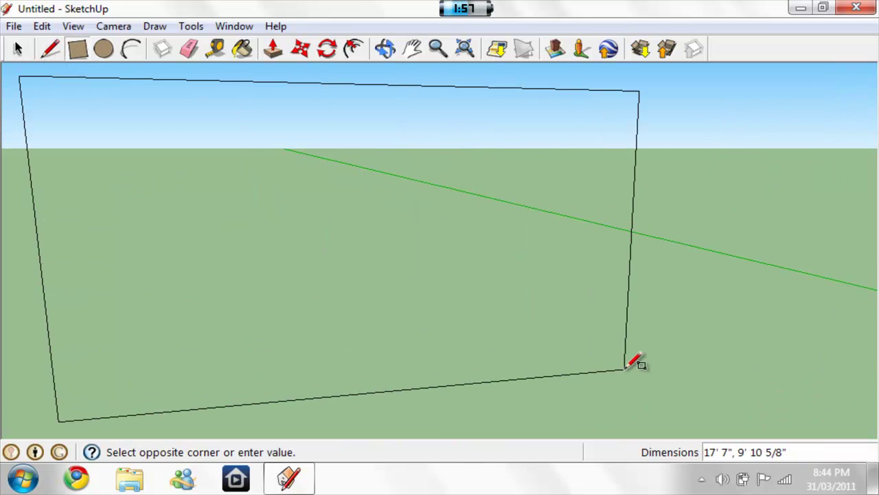
click(624, 369)
Step: Draw two concentric circles with radii of about 2' 10" and 1' 1" on the rectangle and erase the inner circle's face
click(103, 50)
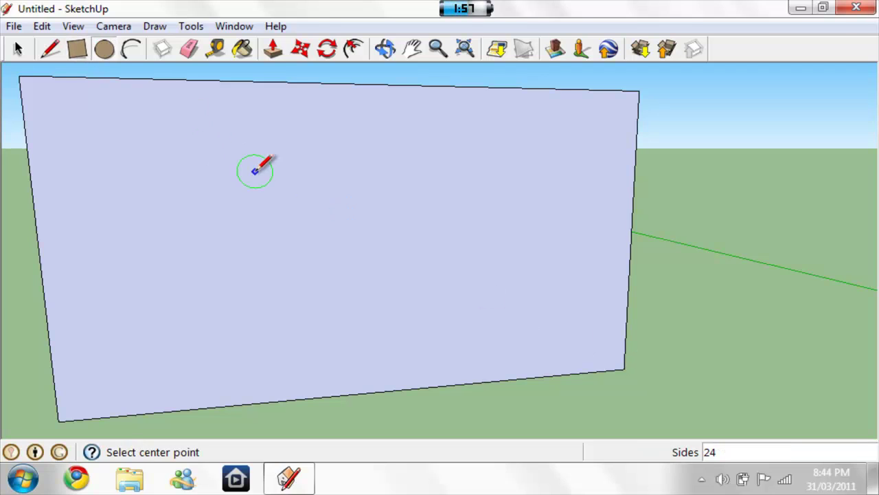
click(331, 223)
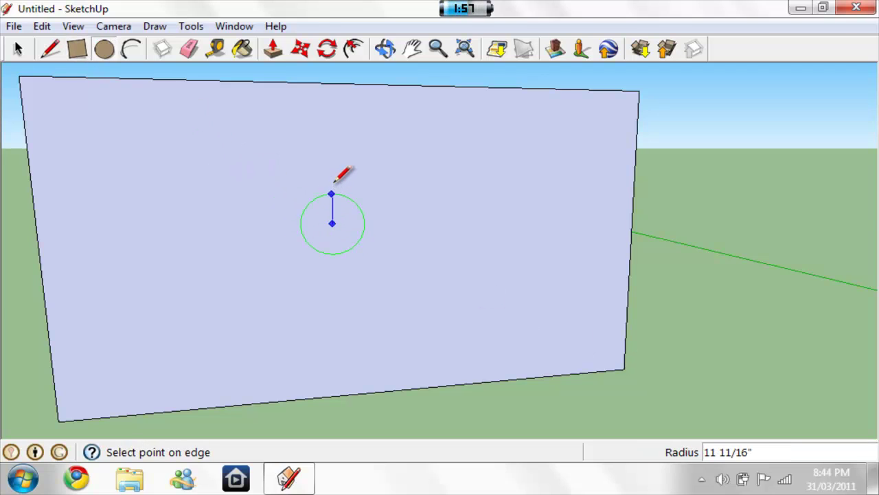
click(331, 134)
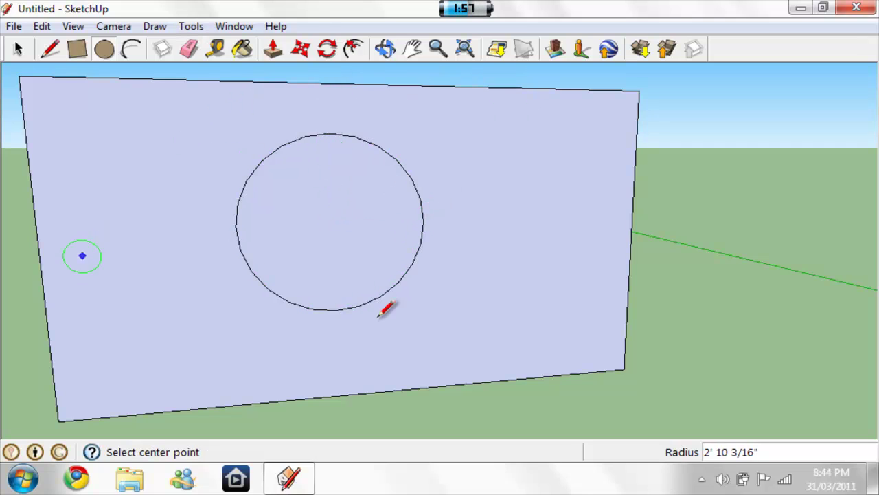
click(331, 222)
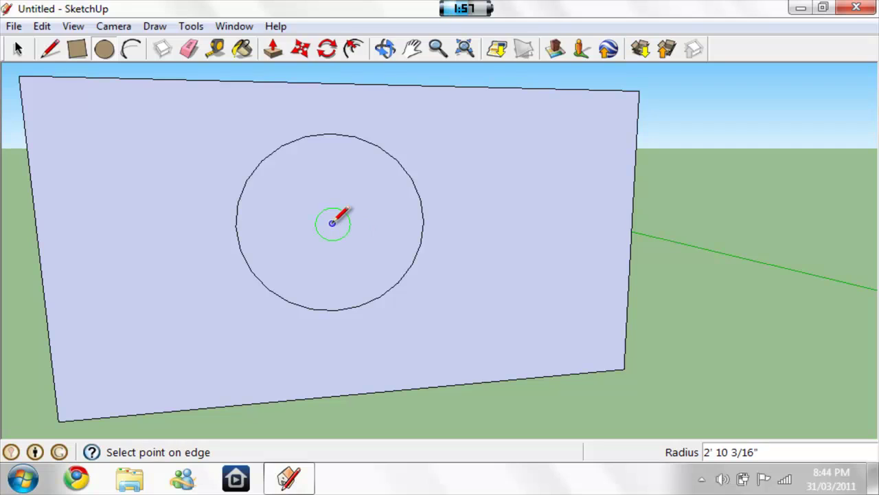
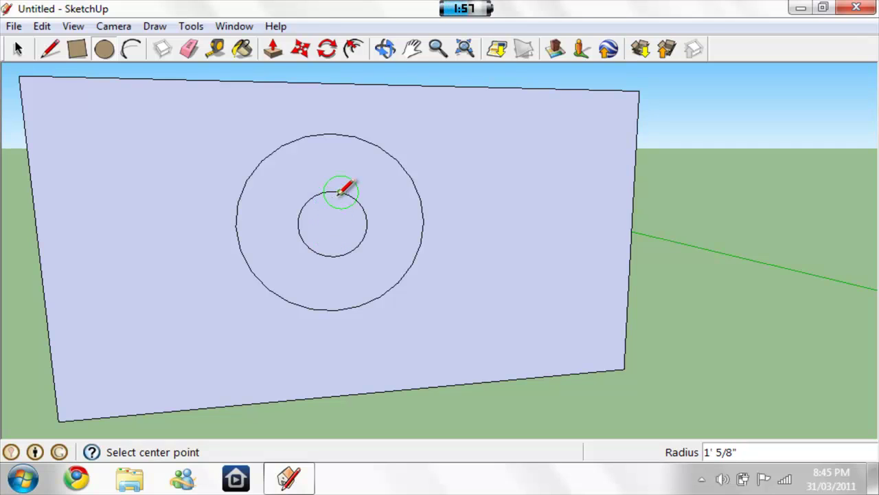
right_click(338, 196)
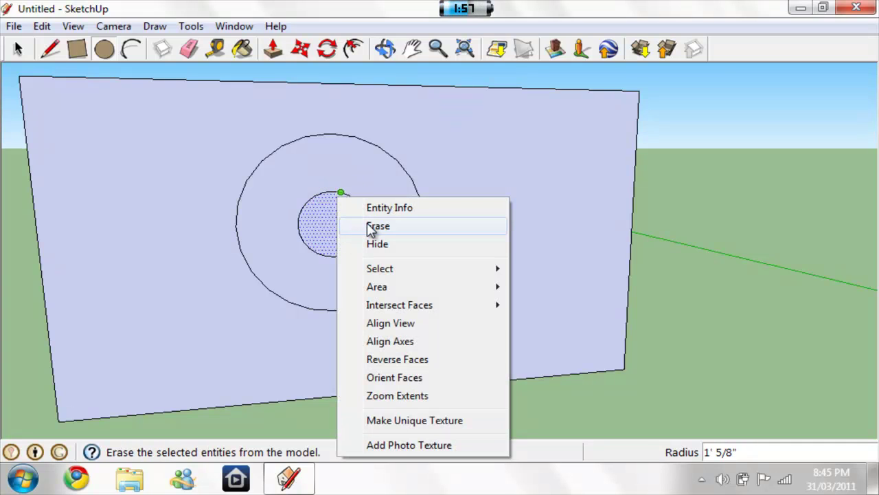
click(378, 226)
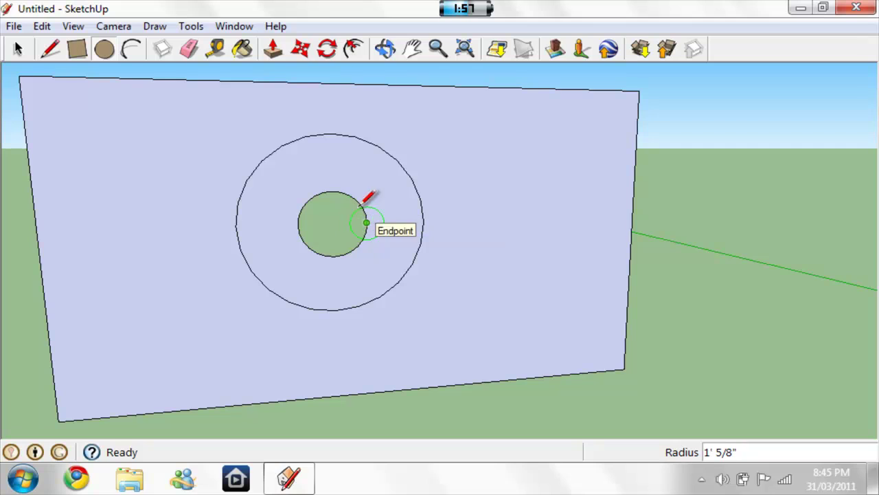
Step: Erase all four outer edges of the rectangle around the two concentric circles, leaving only the ring-shaped face
right_click(239, 84)
click(265, 112)
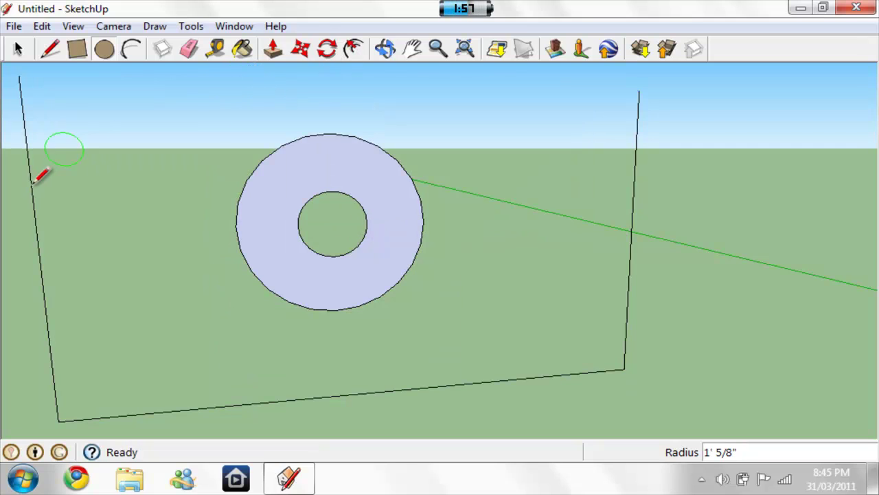
right_click(31, 183)
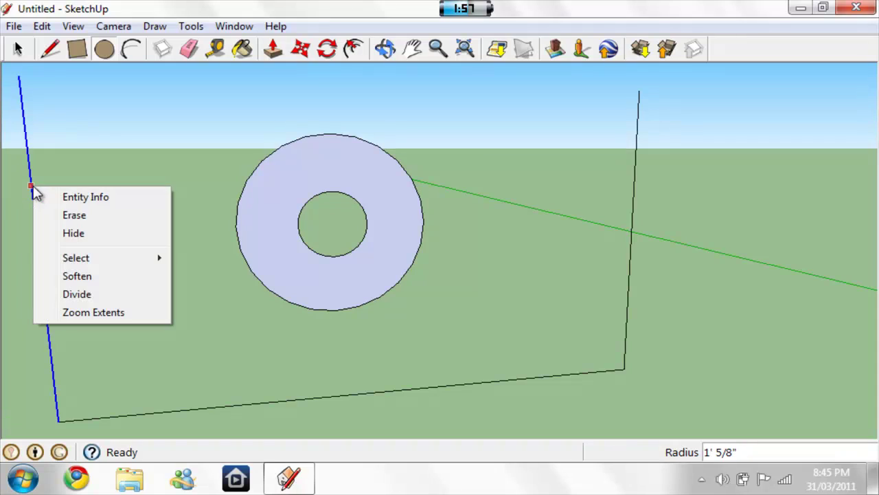
click(69, 215)
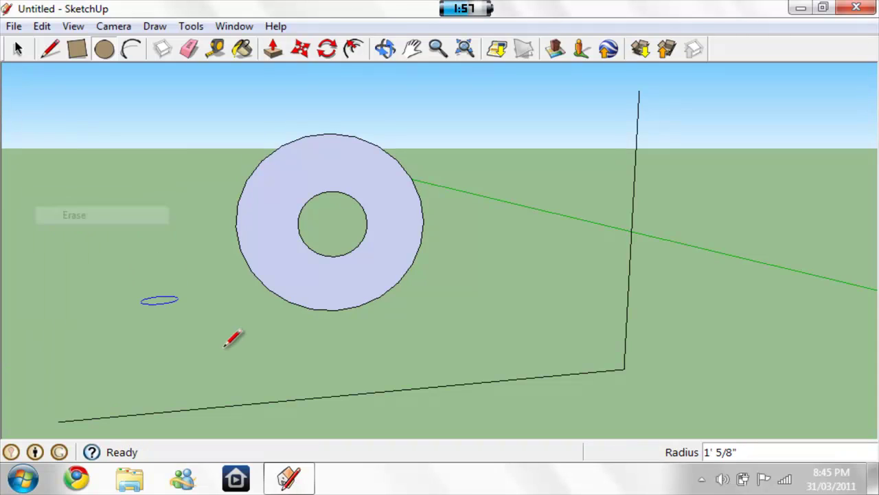
right_click(251, 404)
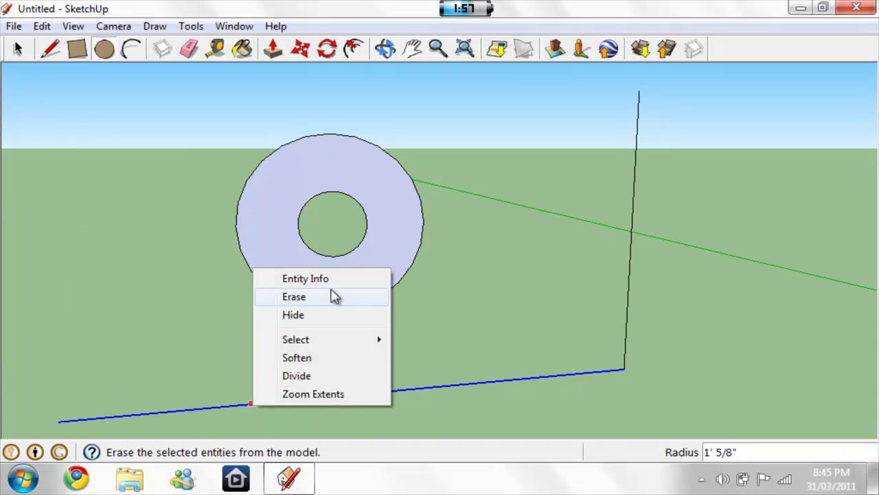
click(332, 295)
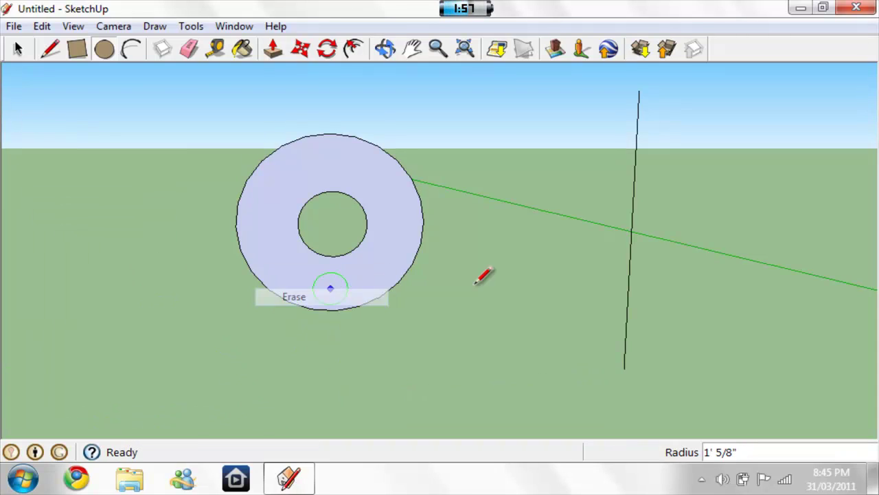
right_click(631, 255)
click(658, 289)
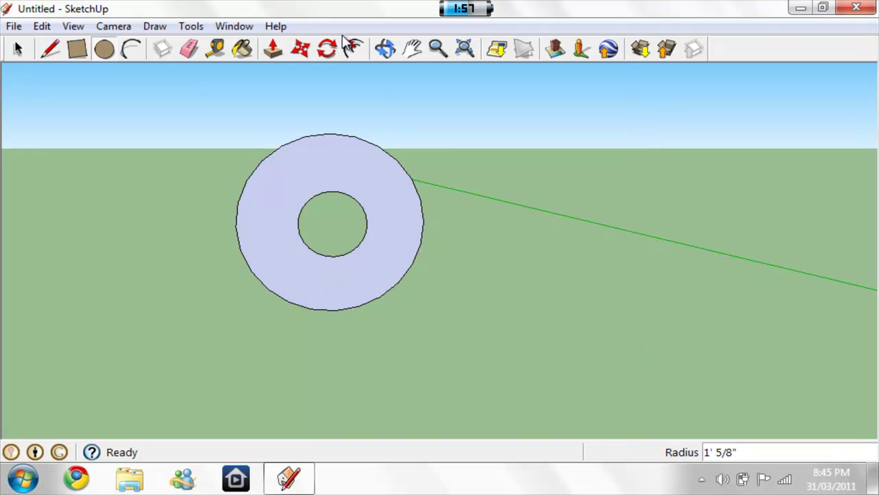
Step: Extrude the ring face from its back side with Push/Pull into a solid 3D O
click(386, 48)
drag(280, 133, 394, 161)
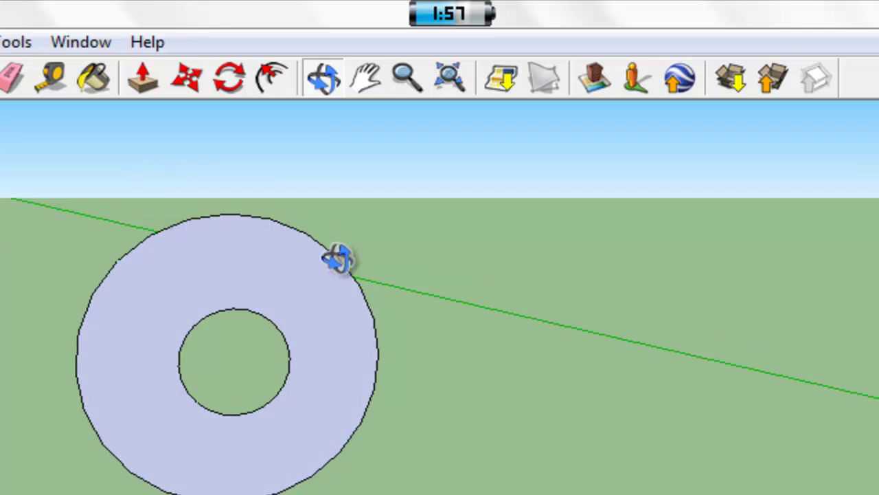
drag(338, 259, 499, 215)
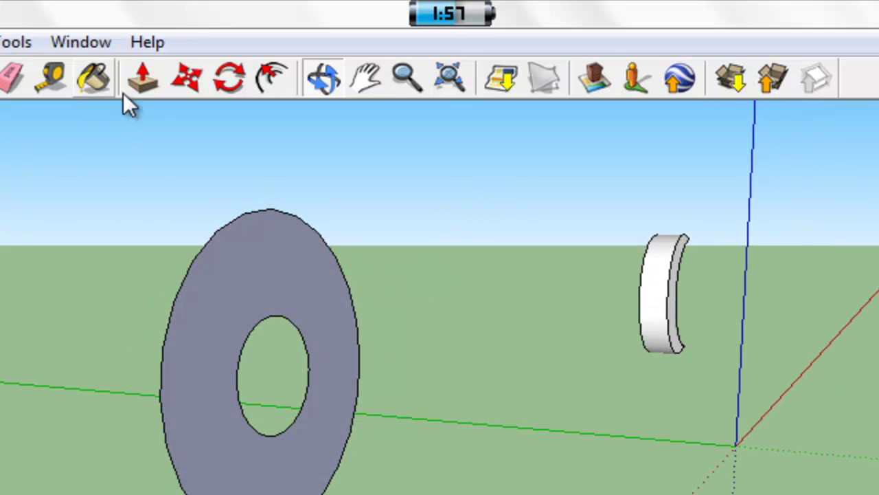
click(150, 85)
drag(247, 291, 215, 291)
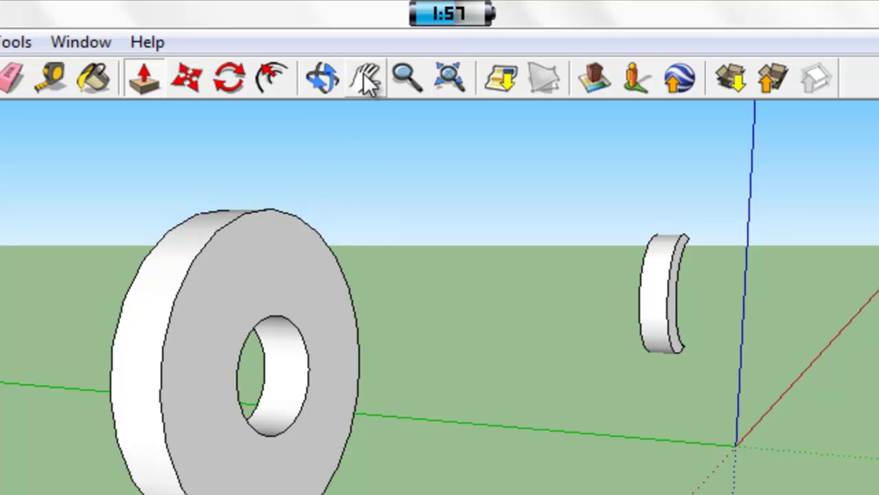
Step: Look around the finished O and return to a close front view of the 3D T
click(324, 77)
drag(371, 326, 286, 161)
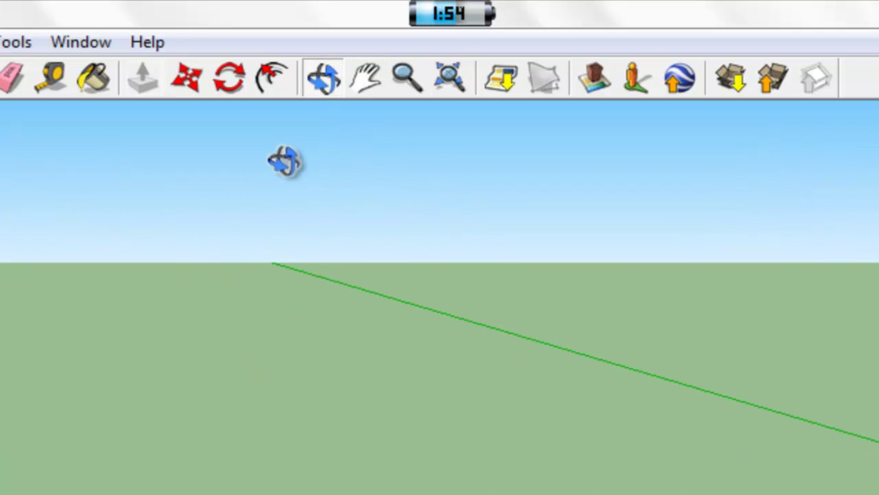
click(434, 66)
click(367, 78)
mouse_move(875, 491)
mouse_down()
mouse_move(804, 476)
mouse_move(569, 379)
mouse_move(529, 386)
mouse_move(261, 363)
mouse_up()
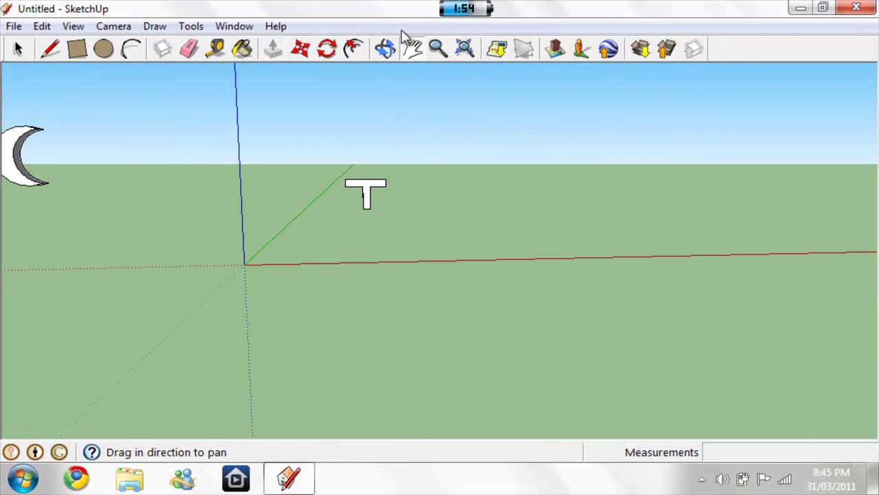
click(438, 48)
drag(402, 174, 433, 100)
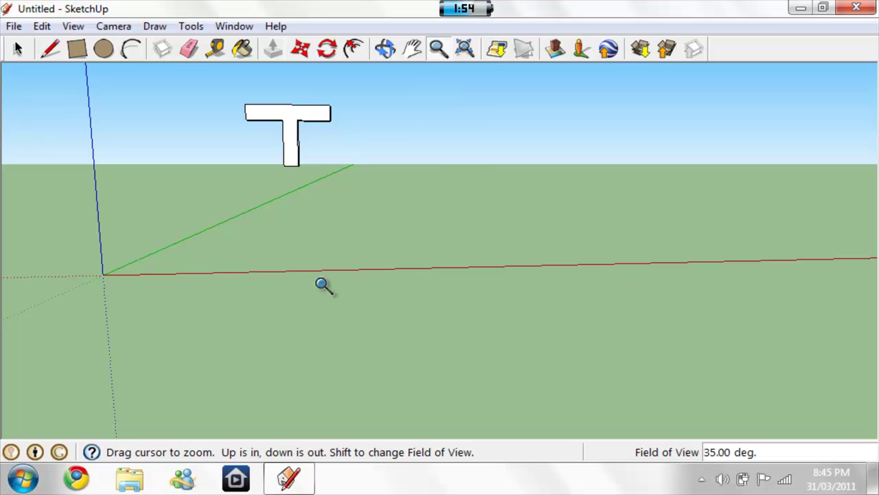
drag(331, 253, 470, 389)
click(413, 48)
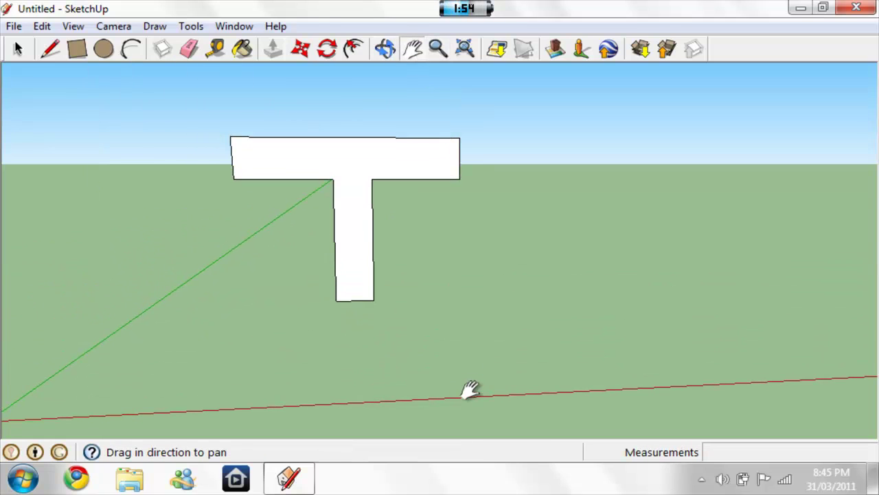
Step: Paint the front face of the T with Color_F04 from the Colors material collection
click(243, 48)
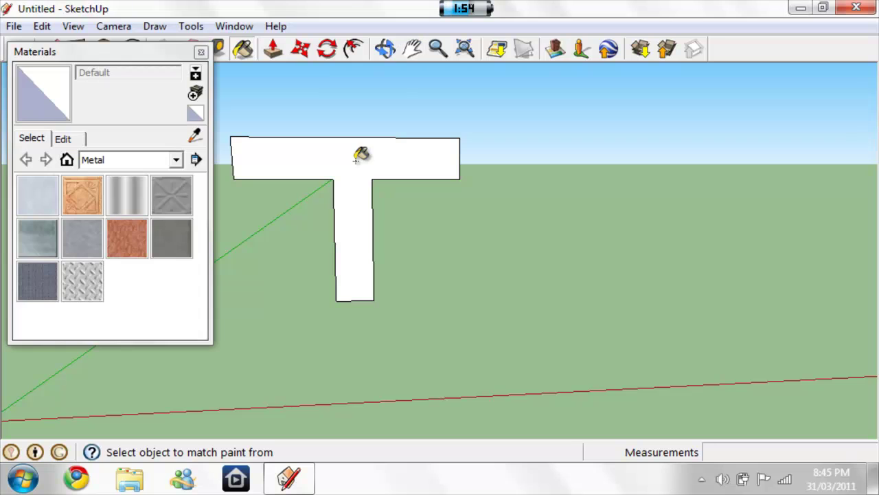
click(175, 160)
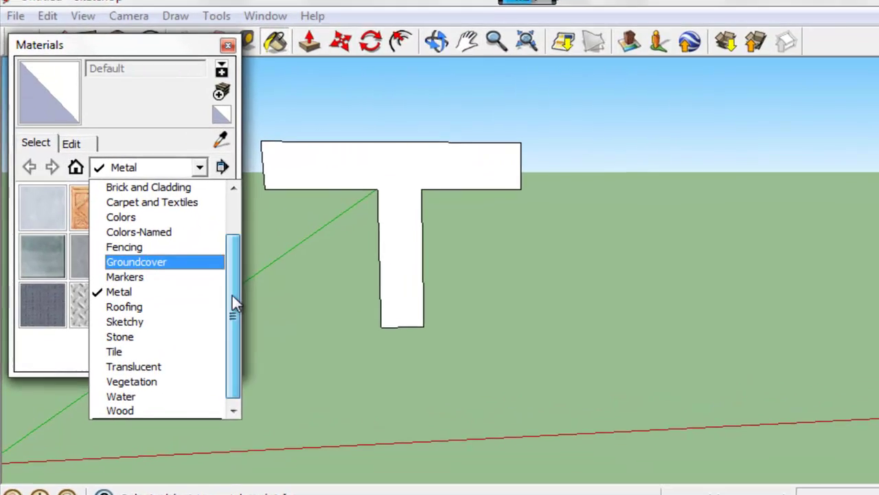
drag(206, 275, 204, 204)
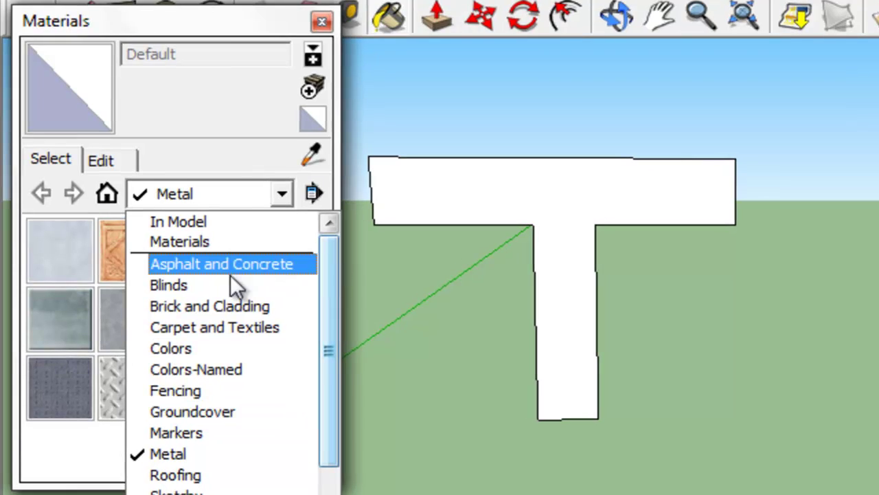
click(230, 347)
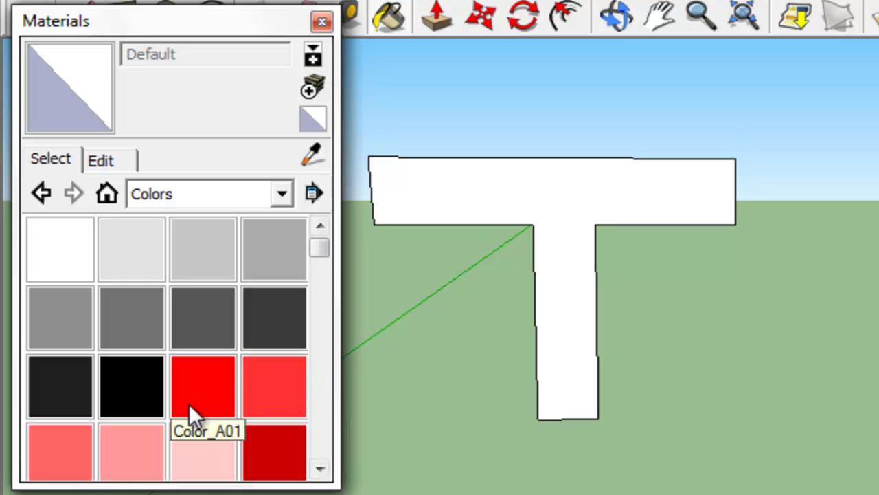
mouse_move(320, 248)
mouse_down()
mouse_move(296, 332)
mouse_move(246, 350)
mouse_up()
click(216, 355)
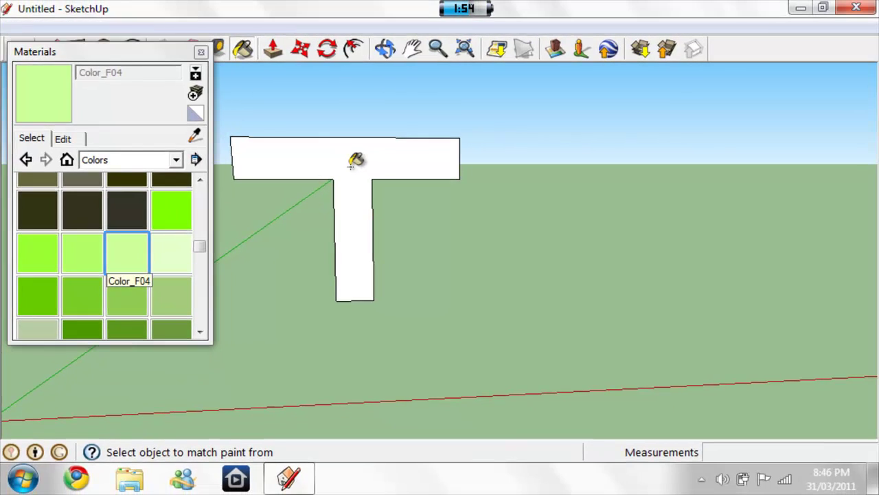
click(375, 167)
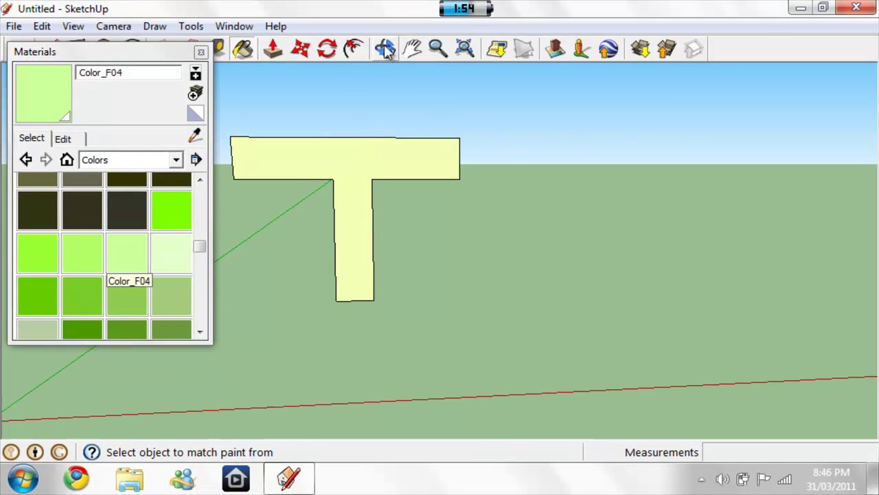
Step: Paint the T's left stem side, the crossbar's left end and both crossbar undersides with Color_F04
click(410, 44)
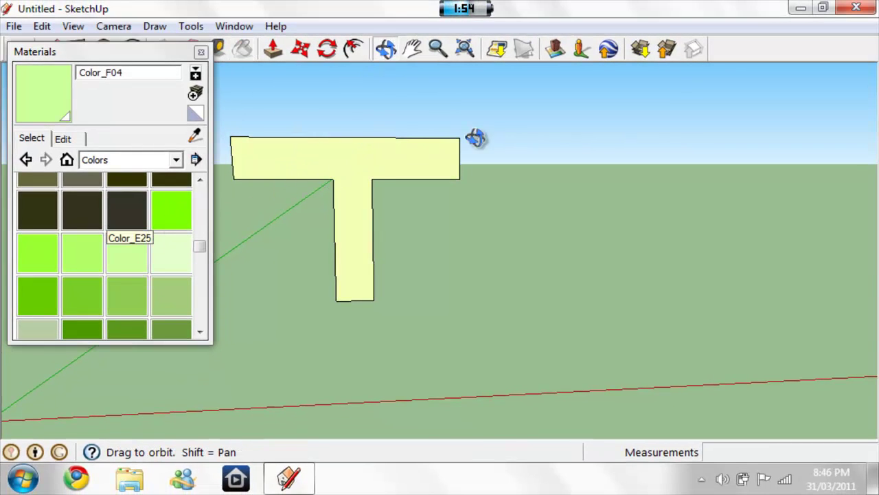
drag(475, 135, 502, 138)
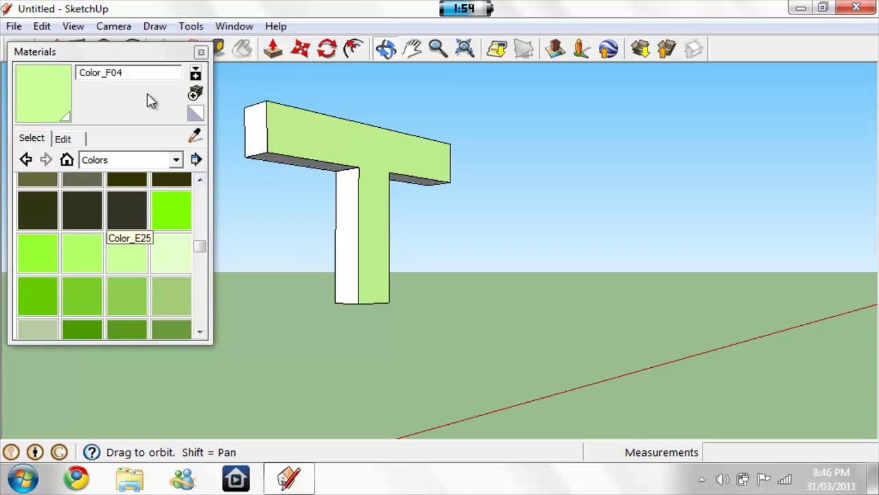
click(128, 264)
click(345, 228)
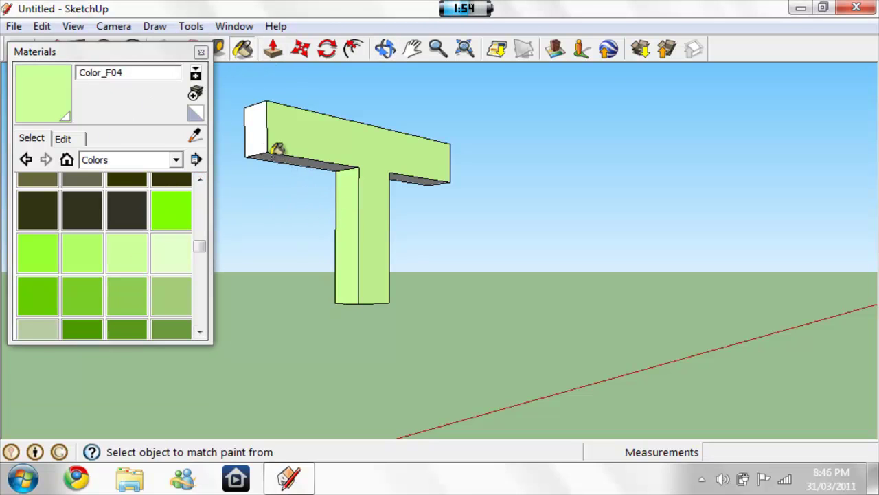
click(262, 134)
click(334, 164)
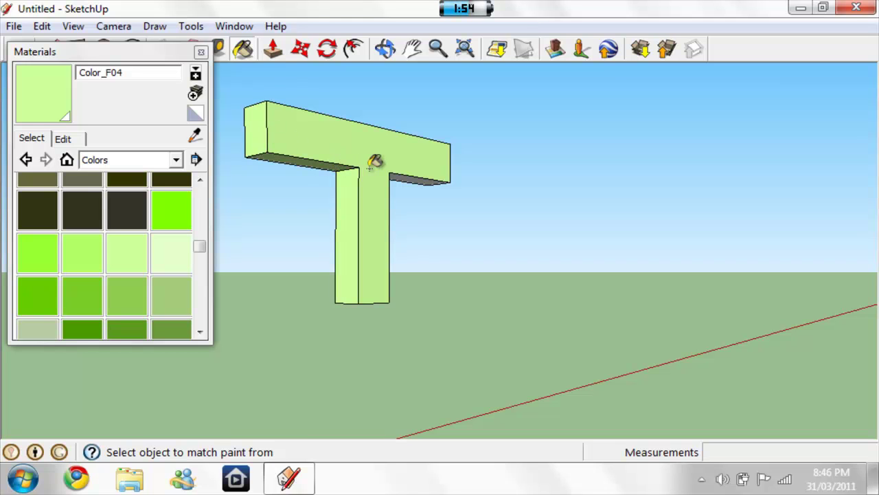
click(408, 171)
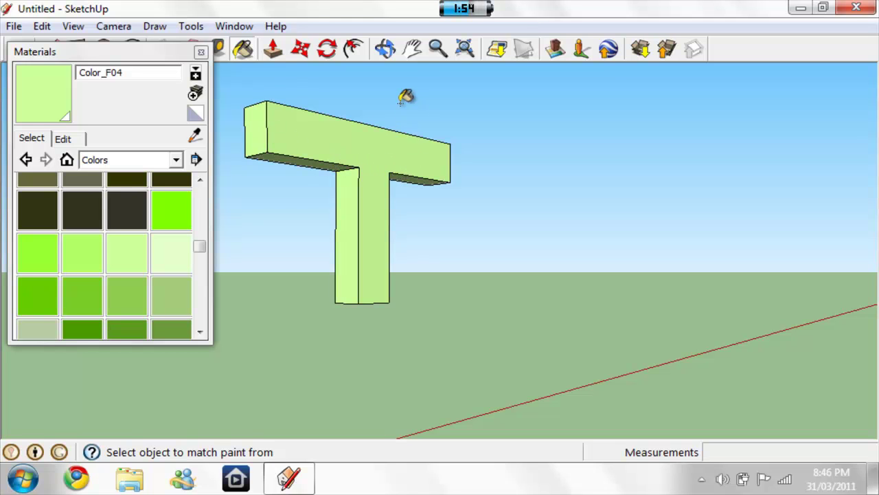
Step: Paint the back face of the T with Color_F04
click(385, 48)
drag(292, 153, 626, 217)
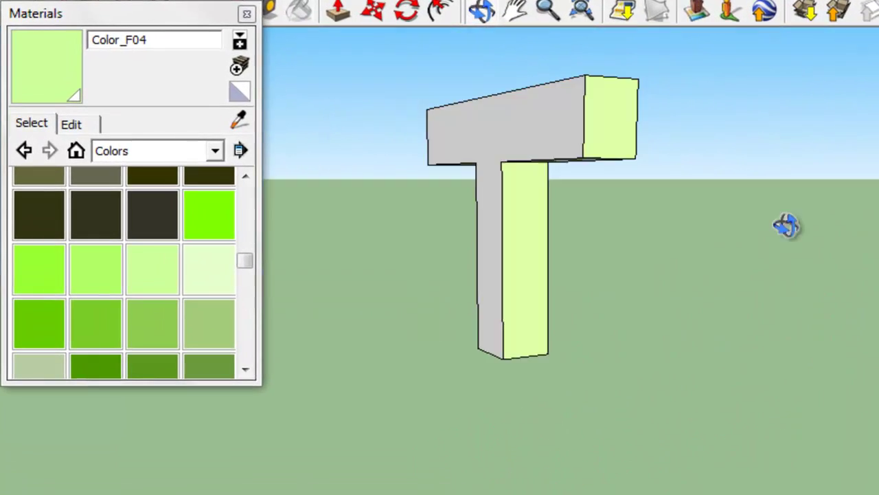
drag(787, 225, 819, 221)
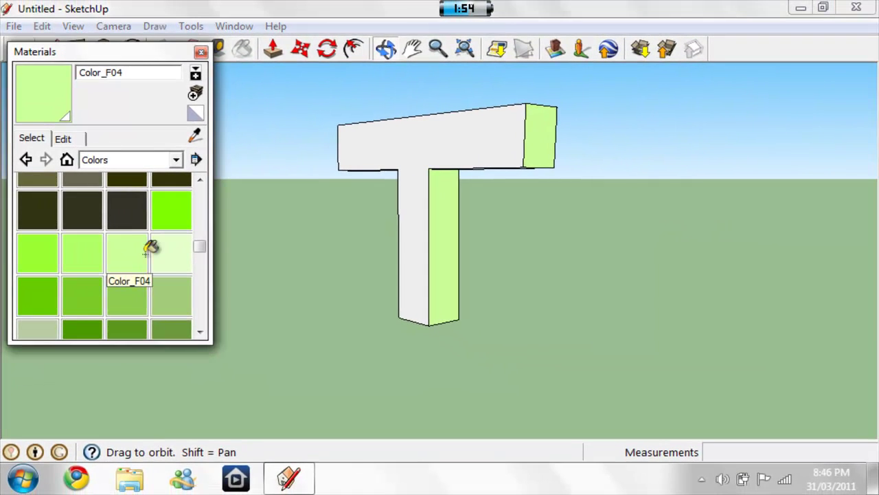
click(147, 252)
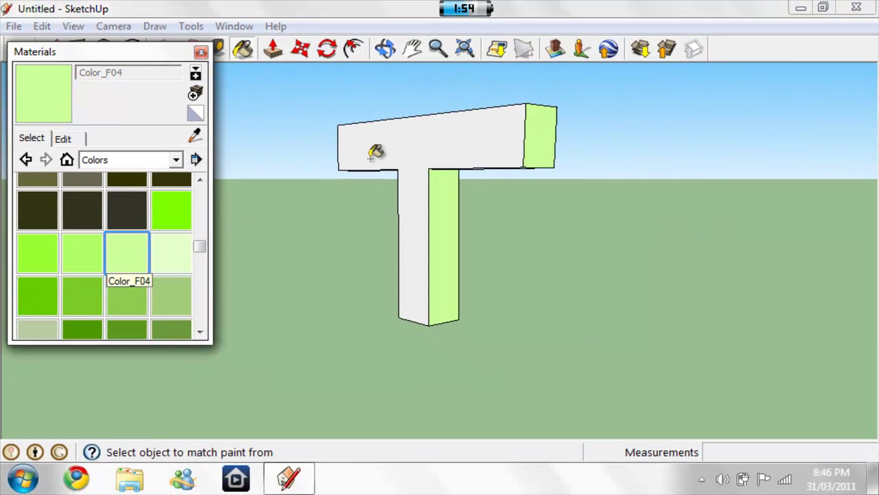
click(418, 157)
Step: Paint the T's front face, left stem side and left crossbar end with Brick_Rough_Dark from the Brick and Cladding collection
click(394, 51)
drag(620, 175, 167, 198)
drag(543, 186, 582, 184)
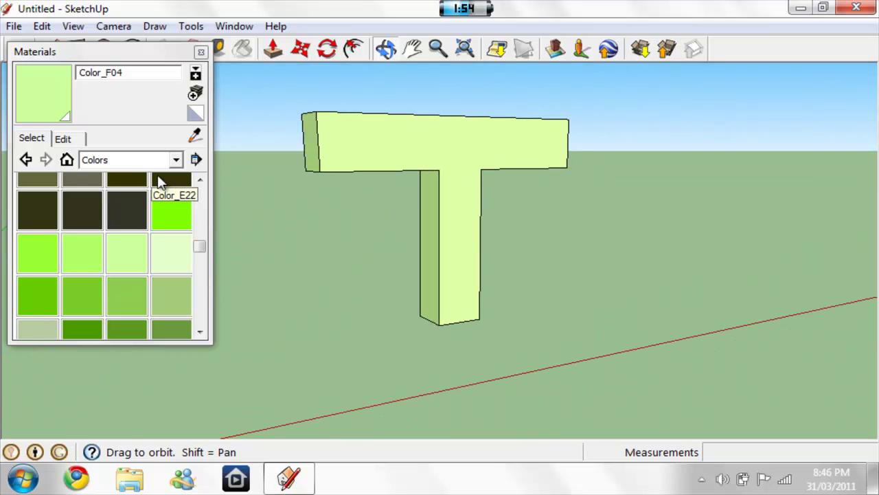
click(177, 160)
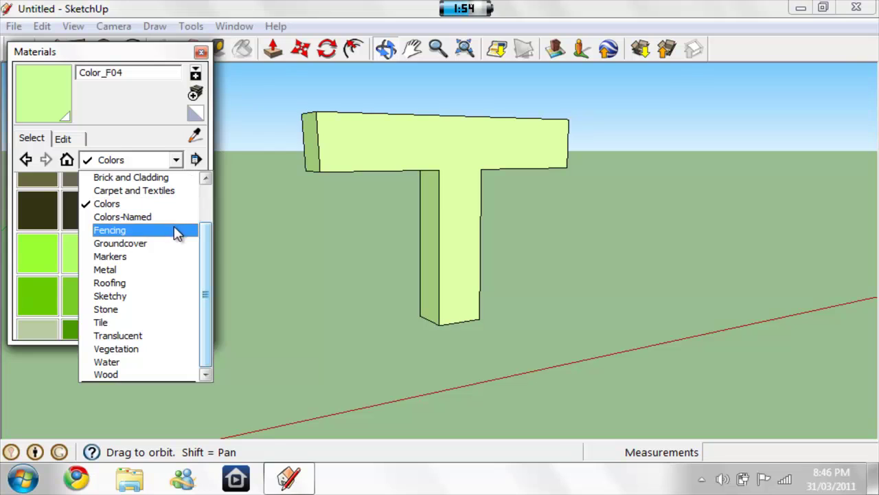
click(152, 177)
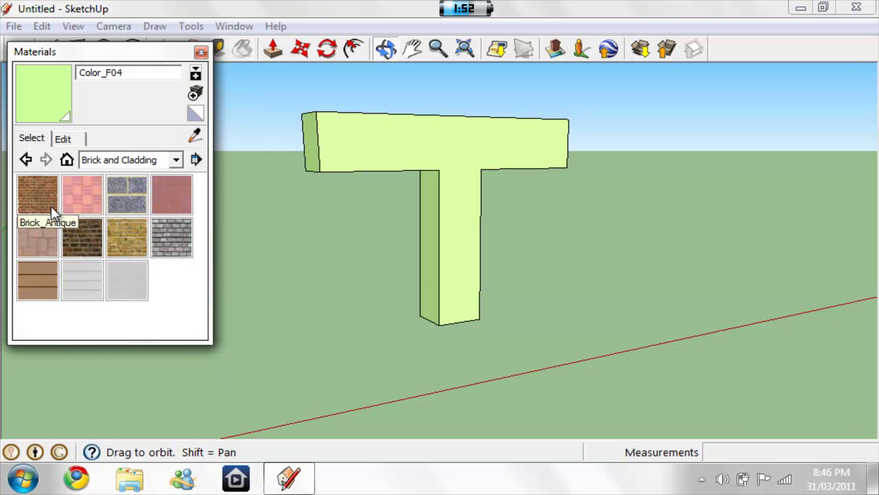
click(82, 240)
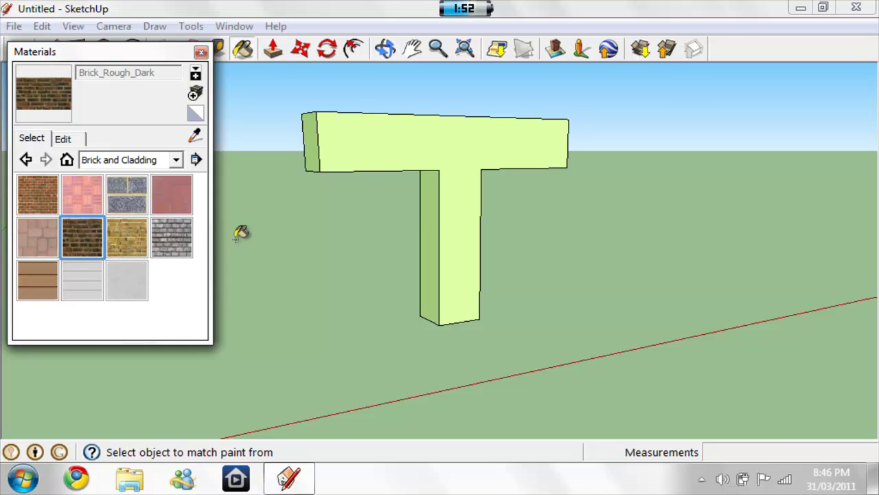
click(457, 180)
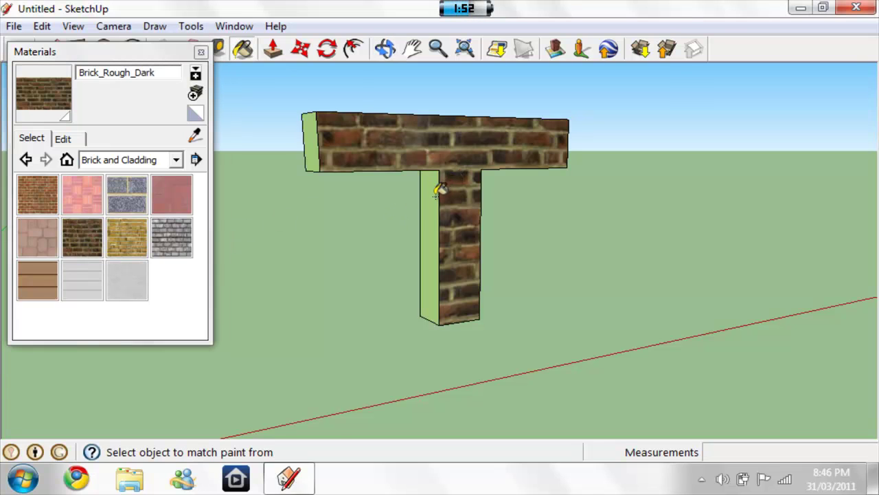
click(434, 196)
click(313, 144)
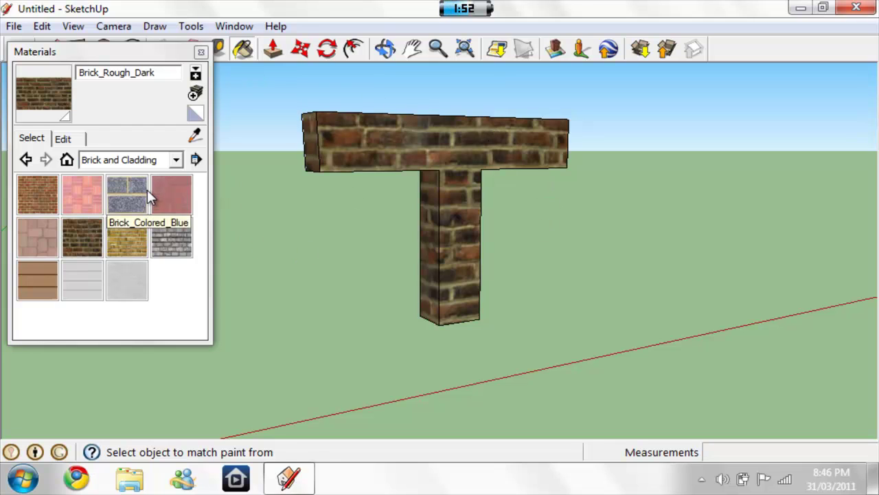
Step: Paint the T's front face, left stem side and left crossbar end with the textured steel tread-plate material from the Metal collection
click(176, 163)
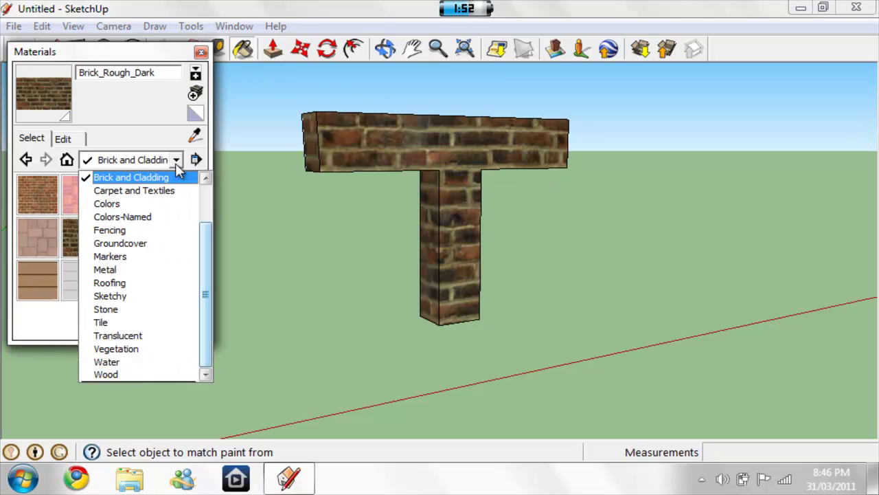
click(158, 270)
click(79, 282)
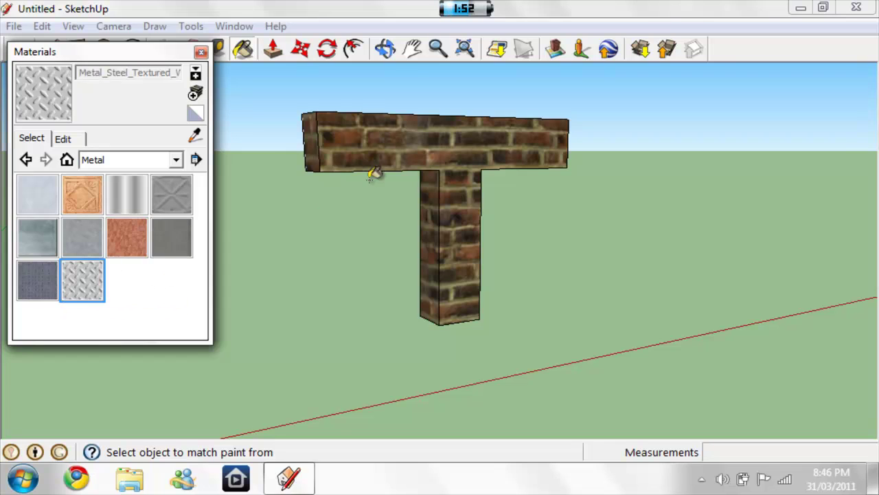
click(443, 180)
click(425, 199)
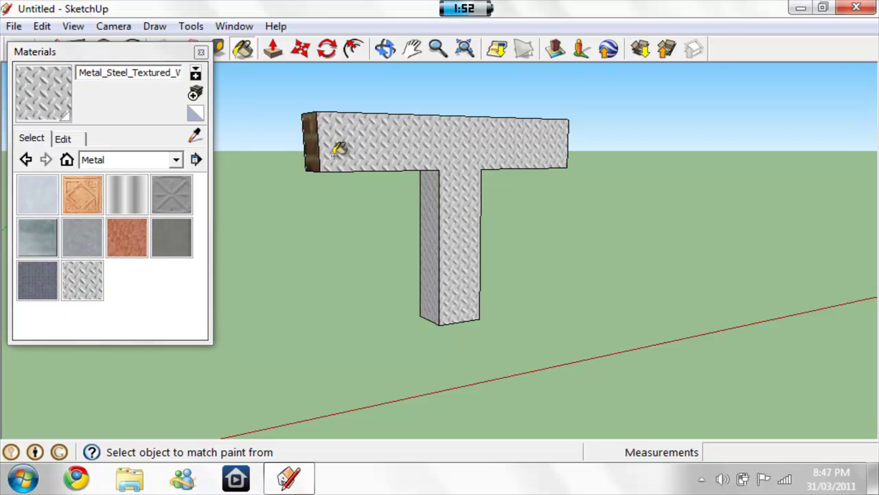
click(318, 146)
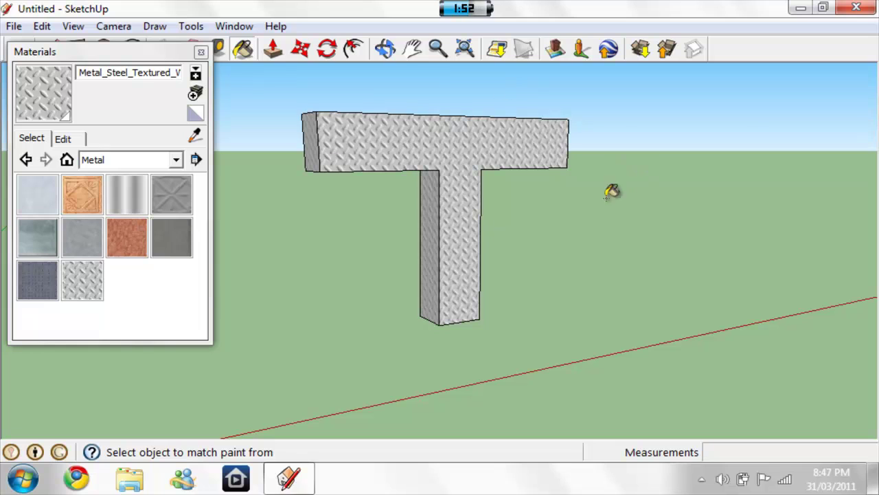
click(384, 48)
drag(588, 163, 450, 168)
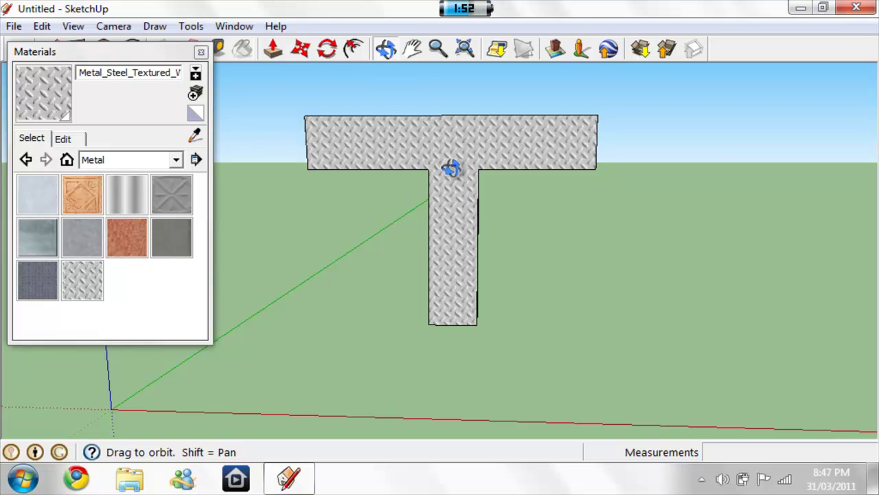